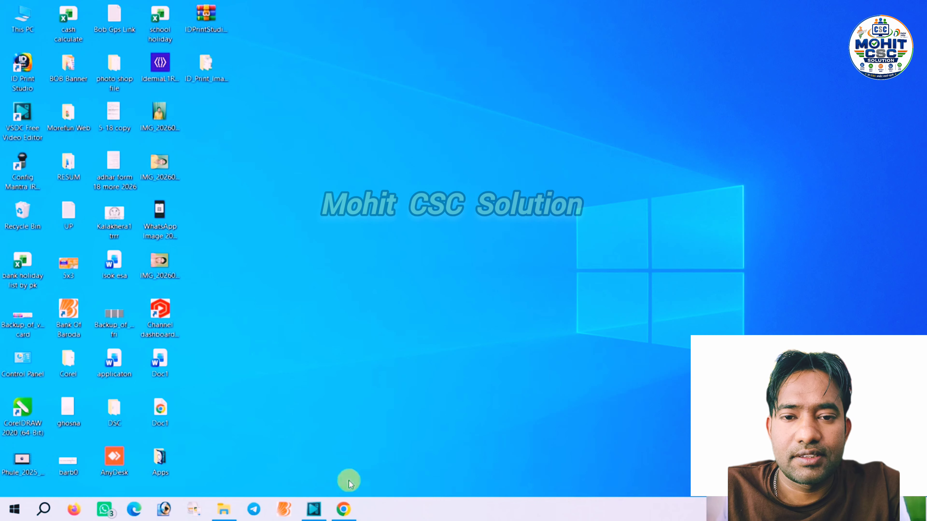
Choose Biometric authentication, enter the farmer's Aadhaar number and capture the fingerprint.
left_click(343, 509)
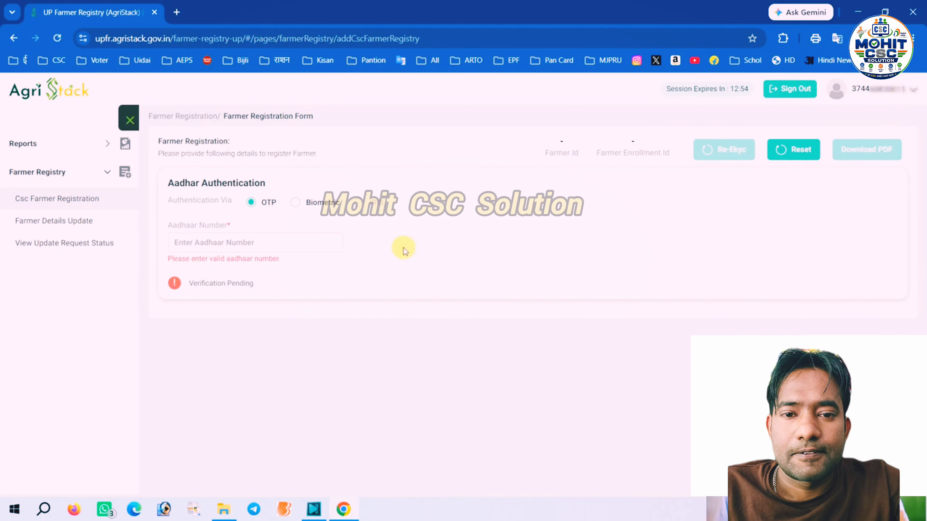
left_click_drag(263, 203, 374, 226)
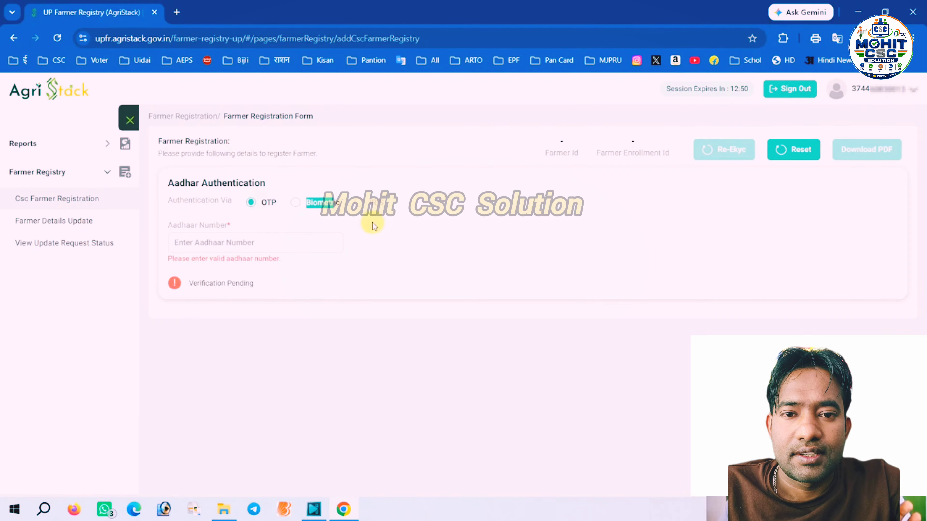
left_click(399, 226)
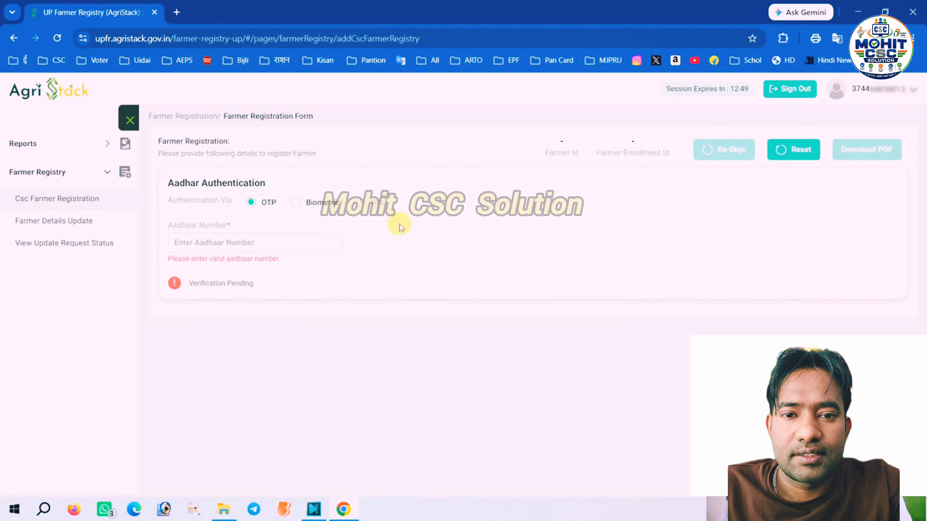
left_click(296, 203)
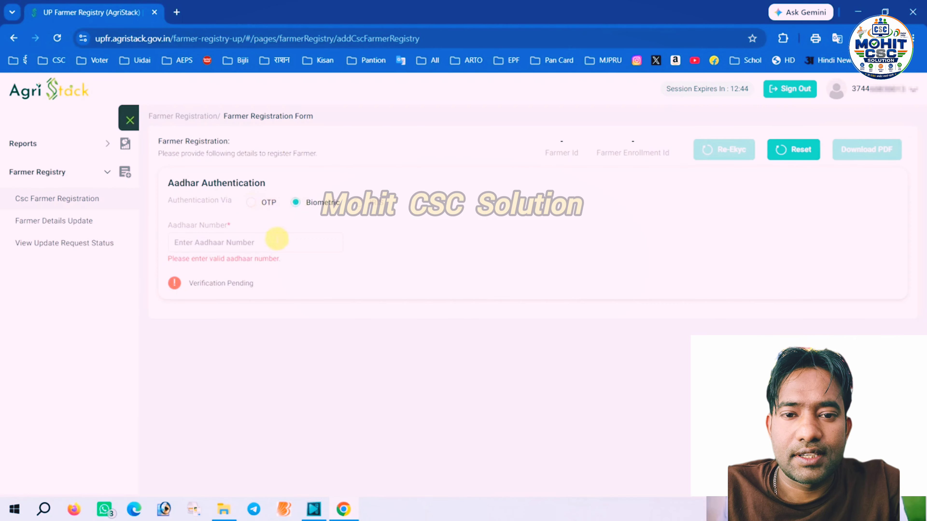
left_click(278, 243)
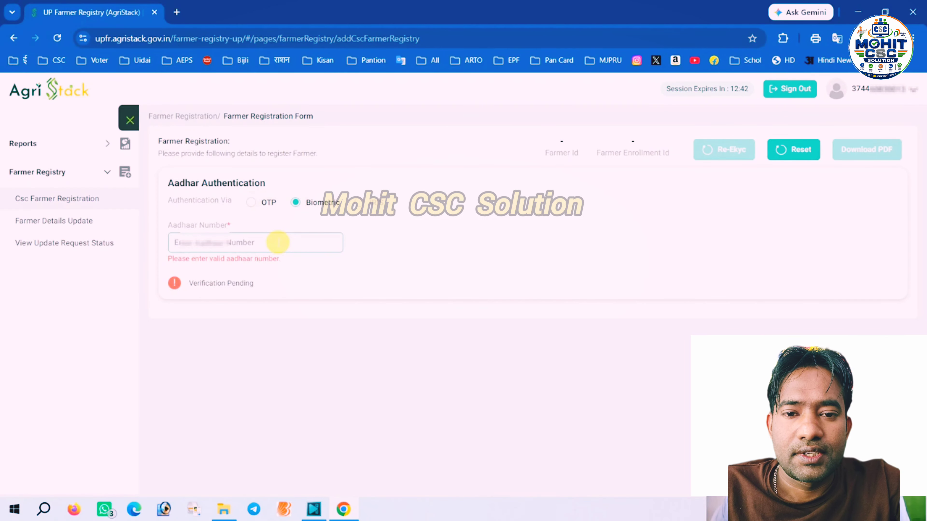
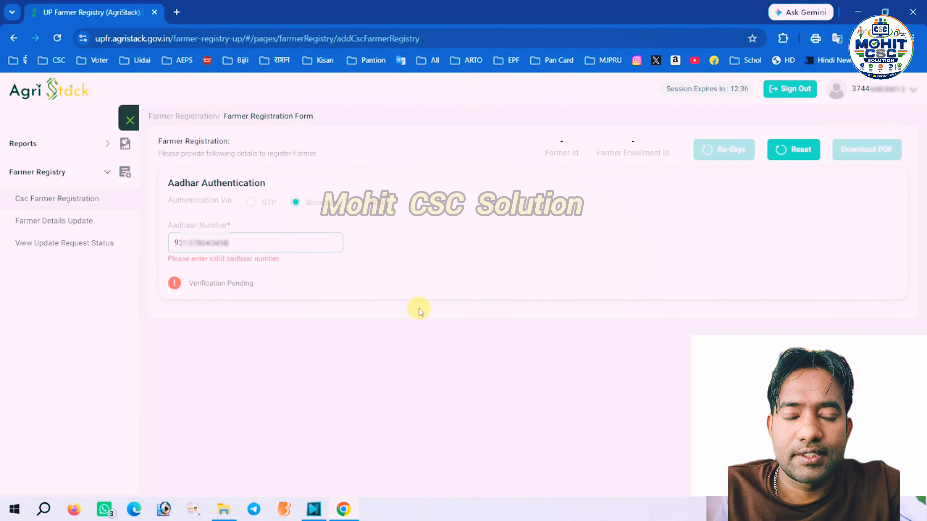
left_click(472, 235)
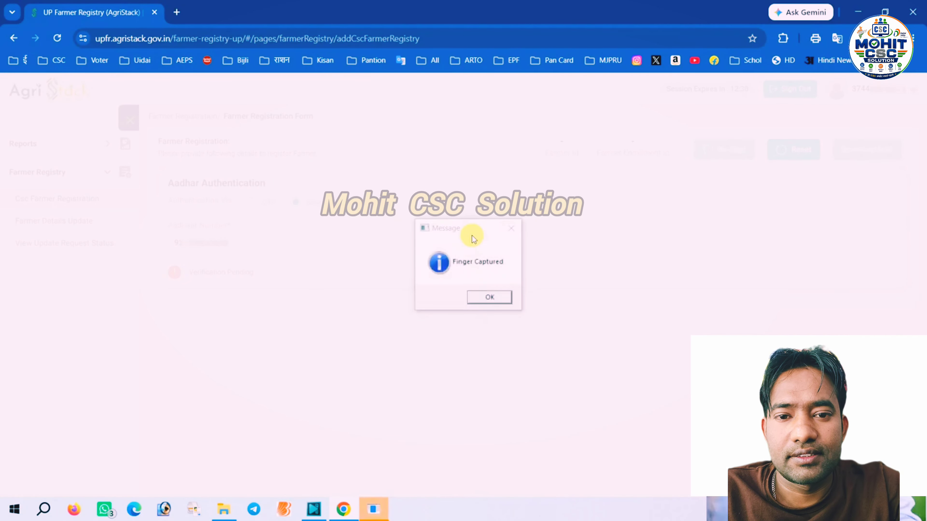
Dismiss the Finger Captured message and let the Aadhaar verification finish.
key("Return")
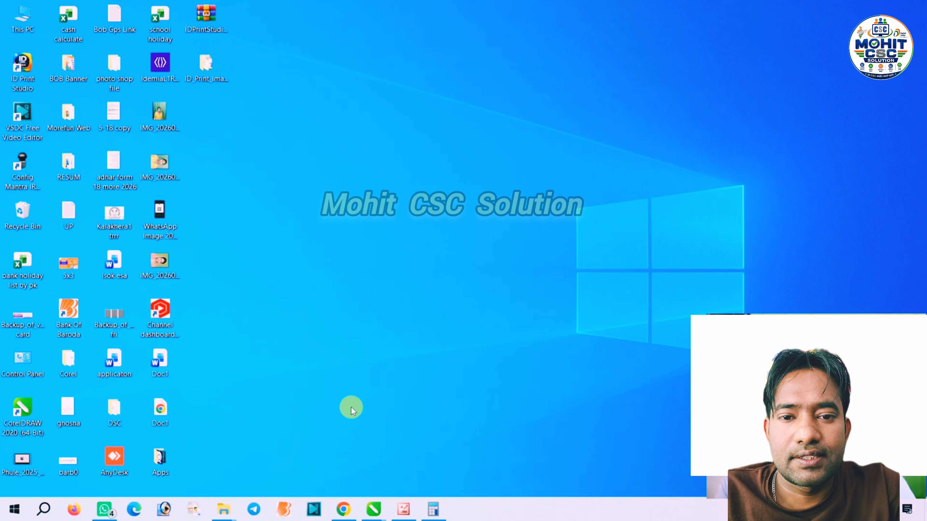
right_click(426, 305)
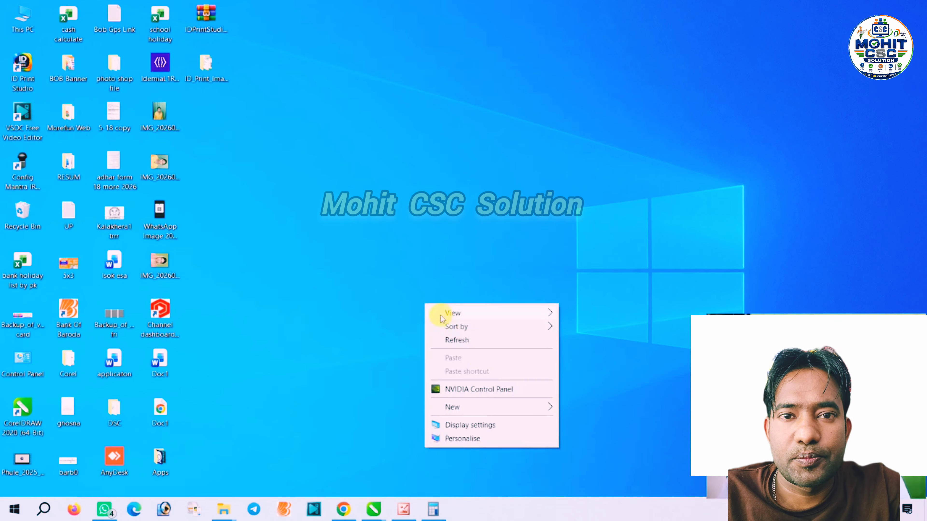
Replace the Aadhaar with a different number, allow device service access, and start a Windows search.
left_click(482, 339)
left_click(342, 510)
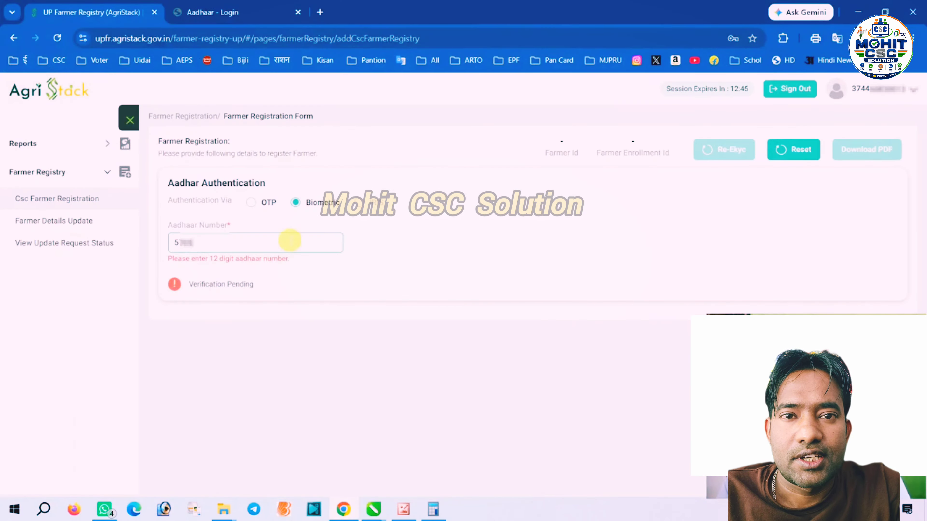
double_click(265, 246)
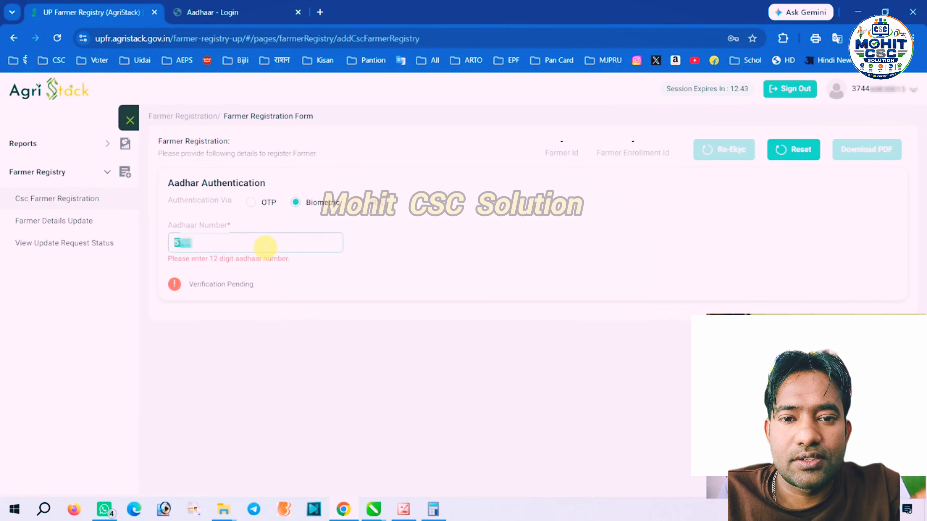
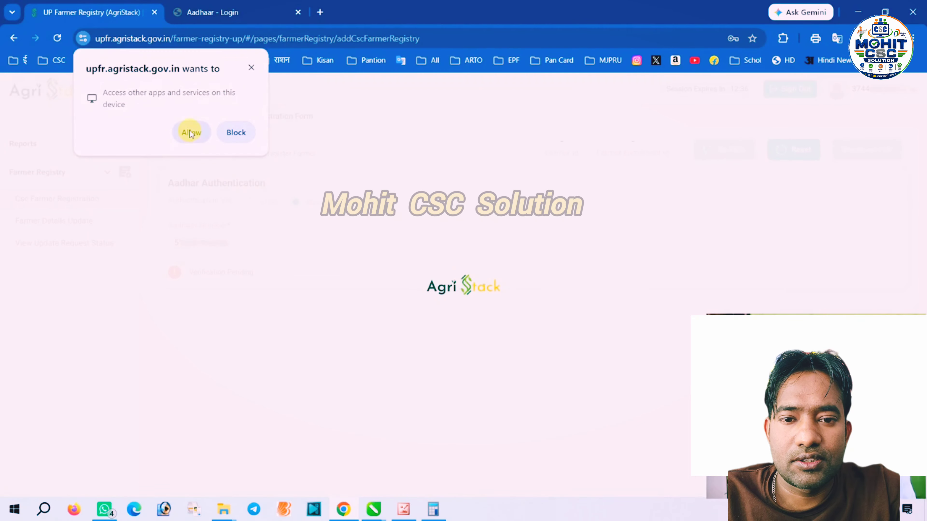
left_click(191, 131)
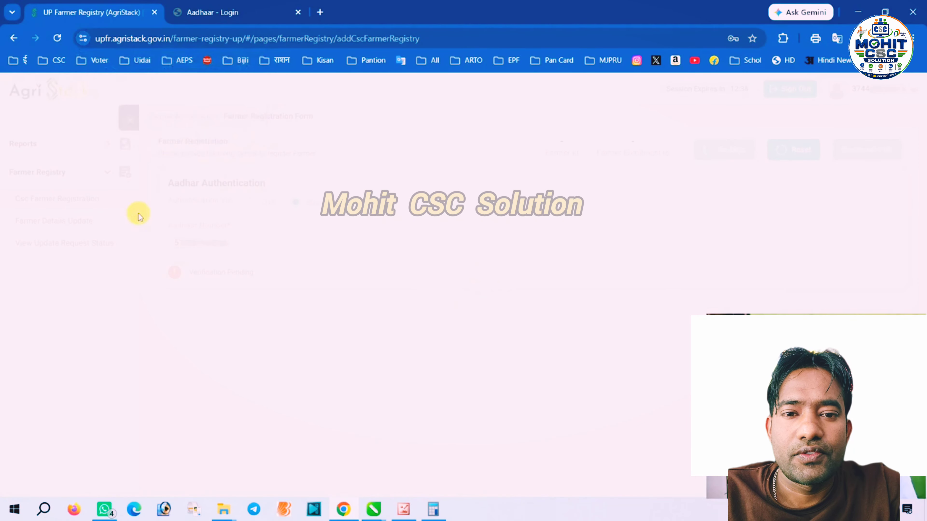
left_click(14, 509)
Restart the Idemia L1 RD Service in Services and return to the registration page.
type("s")
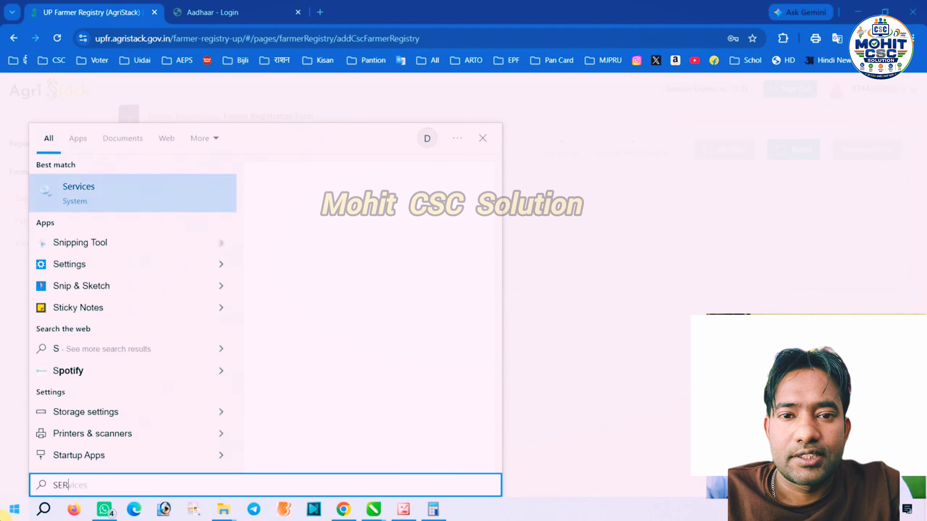
key("Escape")
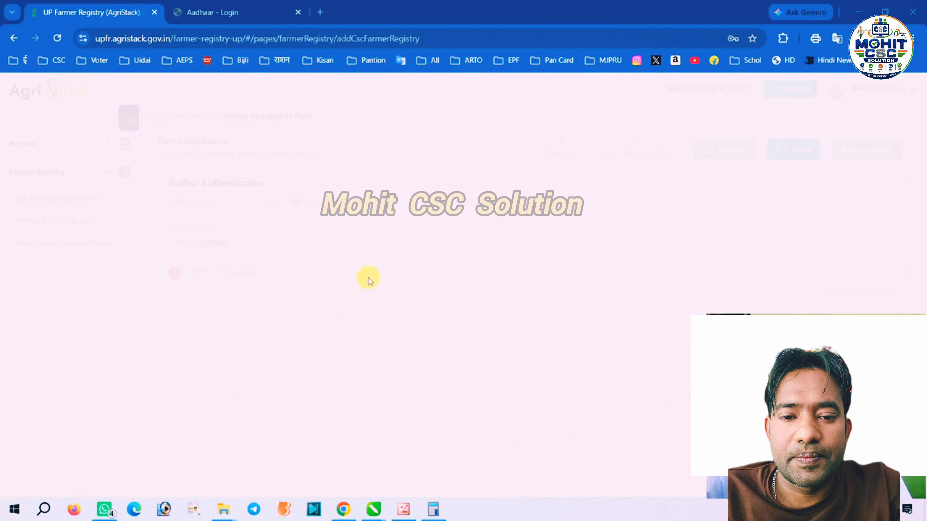
left_click(307, 235)
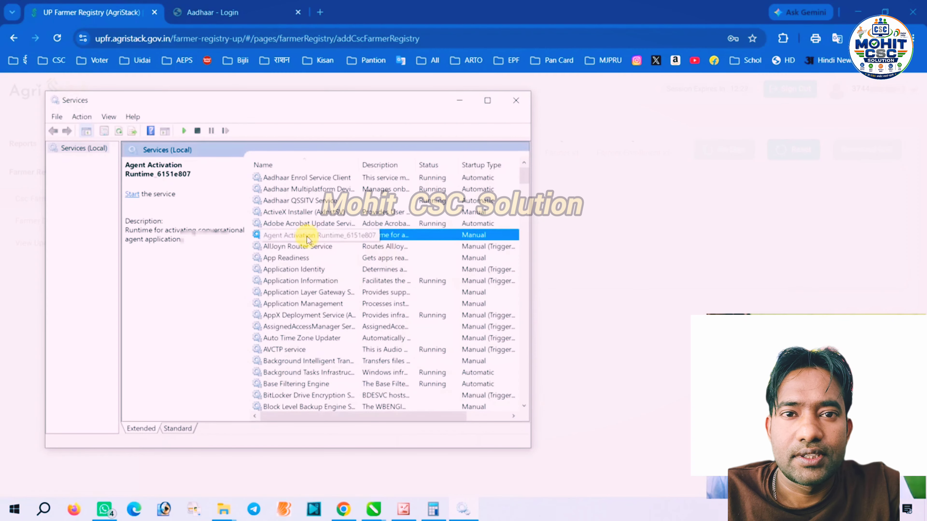
key("i")
left_click(132, 185)
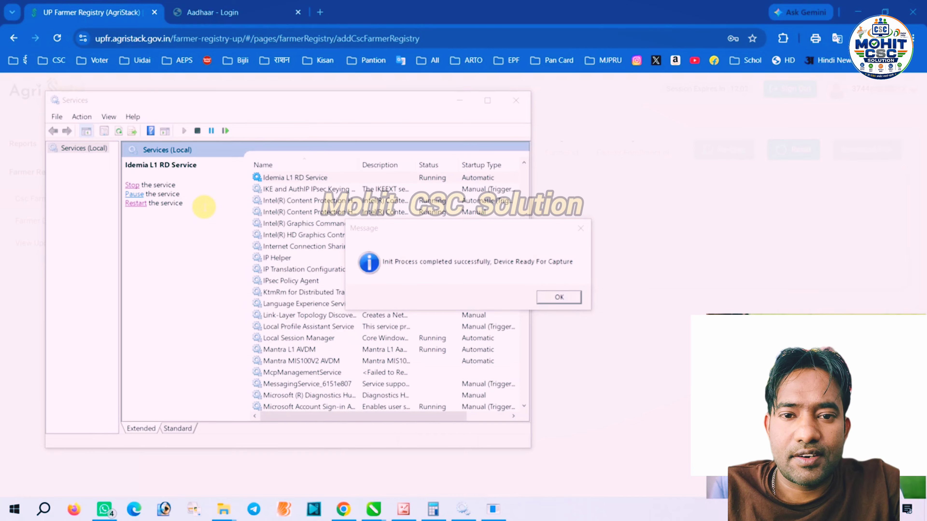
left_click(558, 297)
left_click(698, 283)
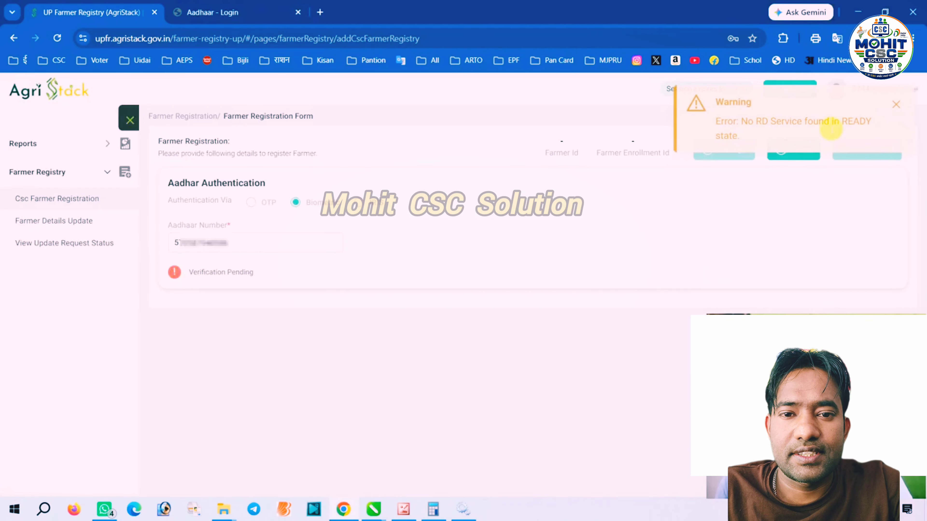
Re-verify the Aadhaar biometrically and enter the farmer's mobile number to request an OTP.
left_click(284, 244)
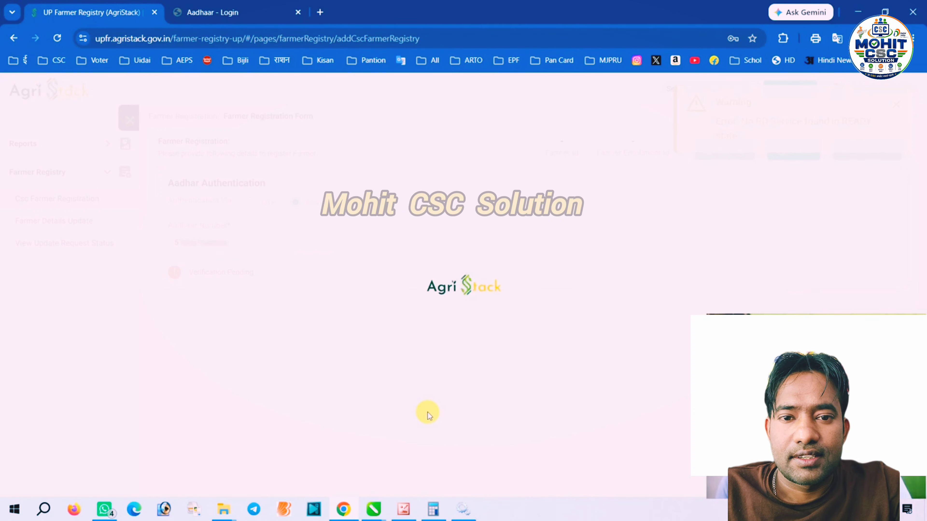
left_click(269, 349)
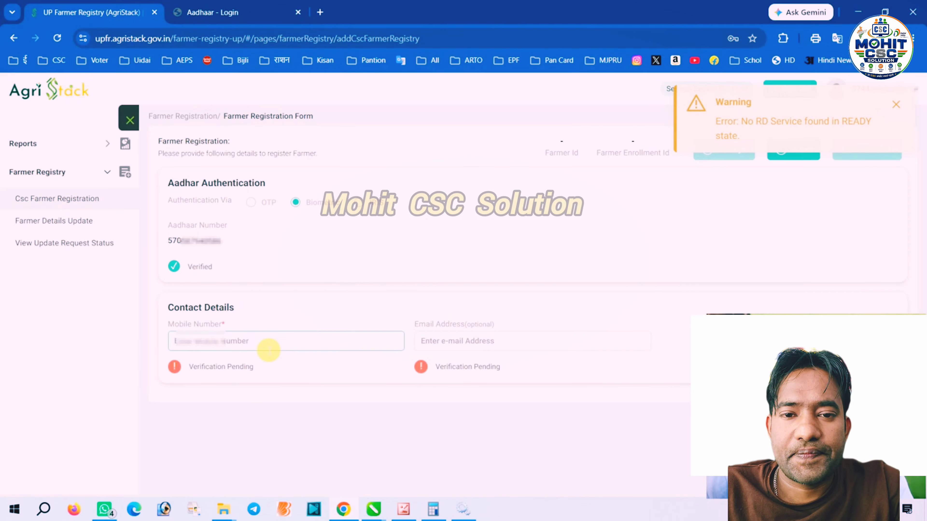
type("9")
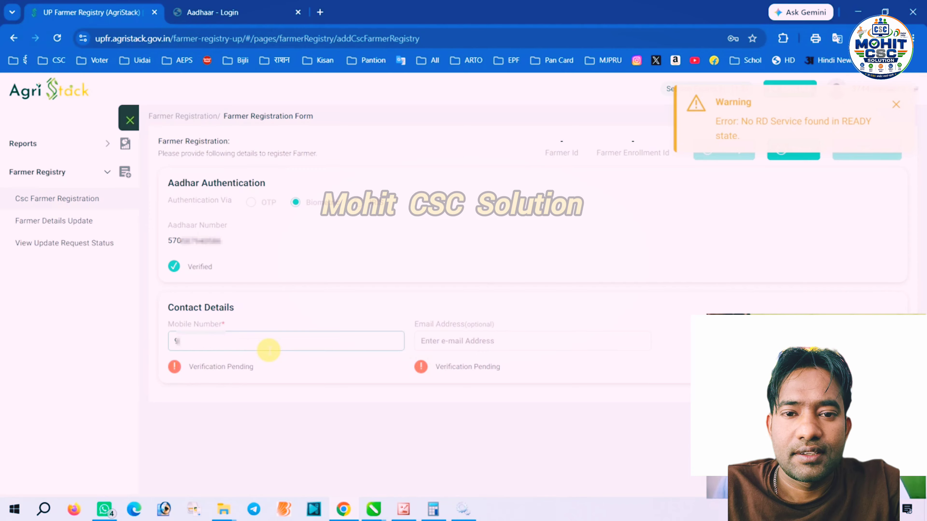
type("xxxxxxxxx")
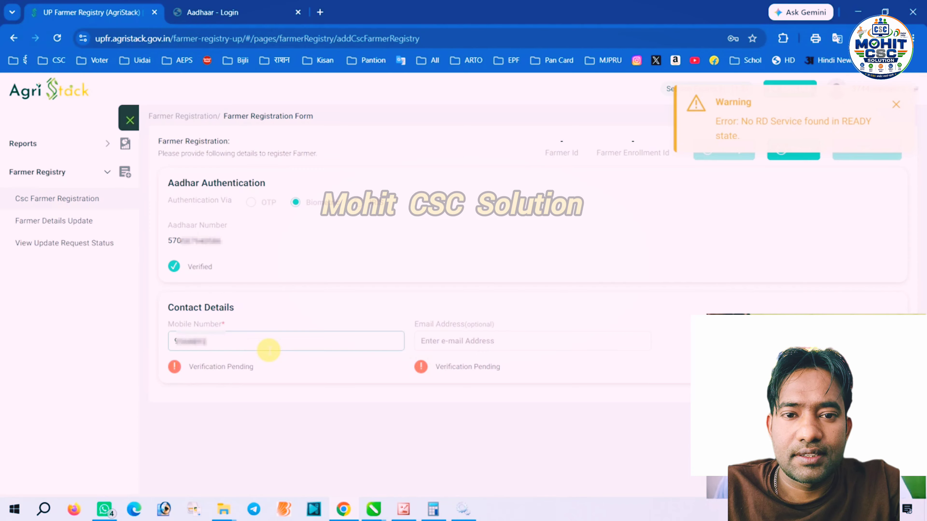
left_click(310, 410)
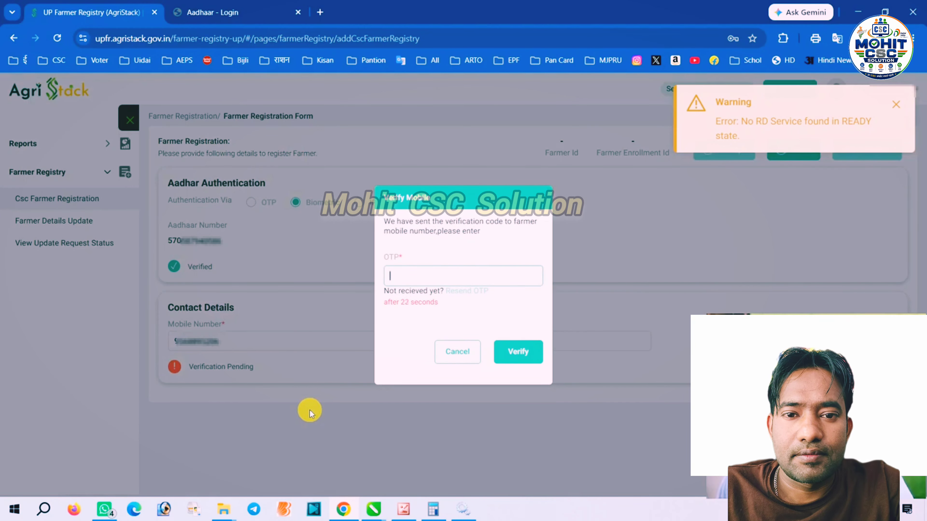
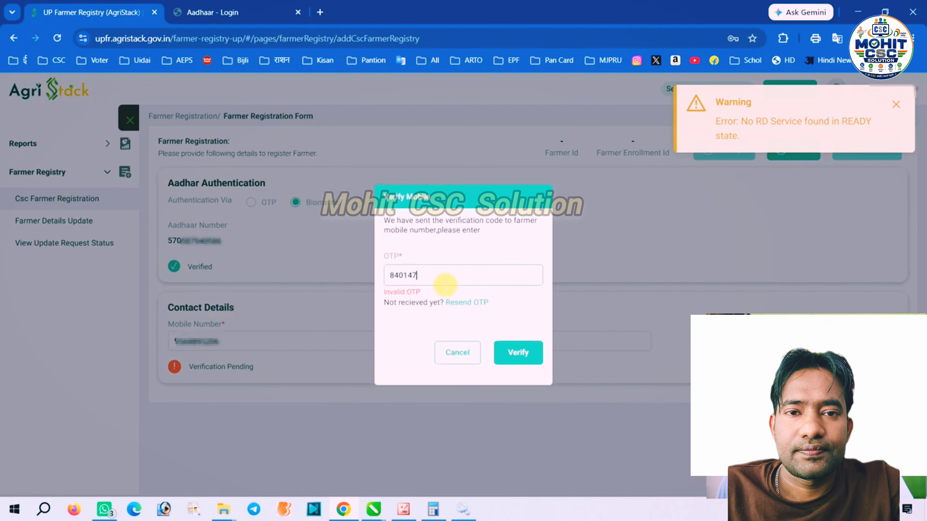
Enter the mobile OTP to verify the number and dismiss the No RD Service warning.
left_click(516, 354)
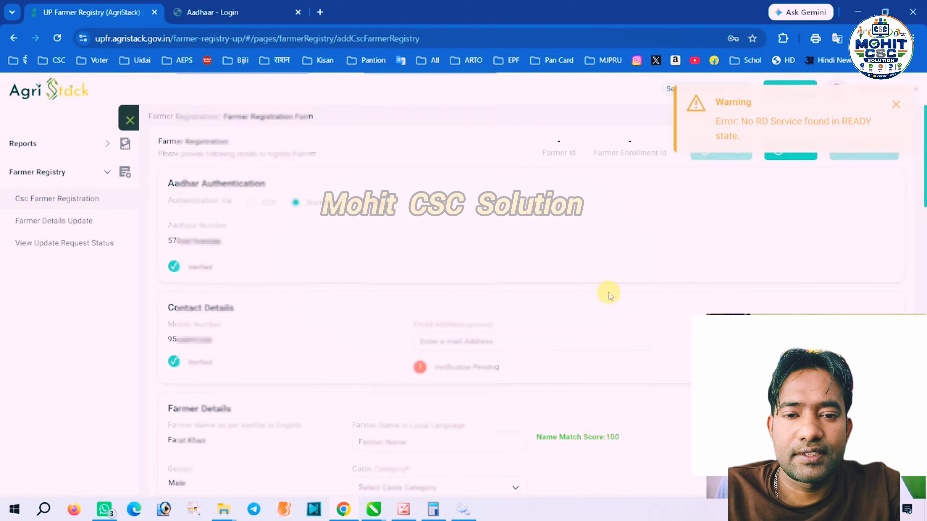
left_click(896, 107)
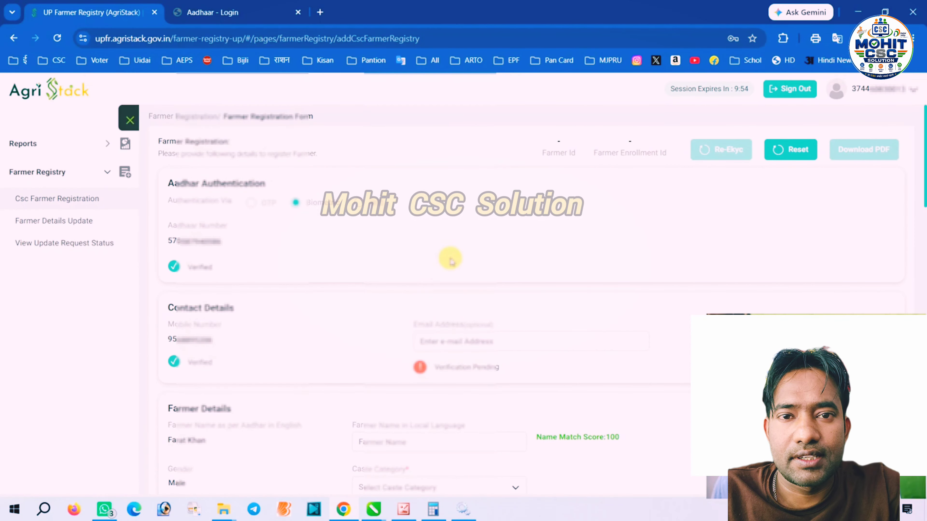
Fill the farmer's name in Hindi script using transliteration suggestions.
scroll(453, 261, "down", 5)
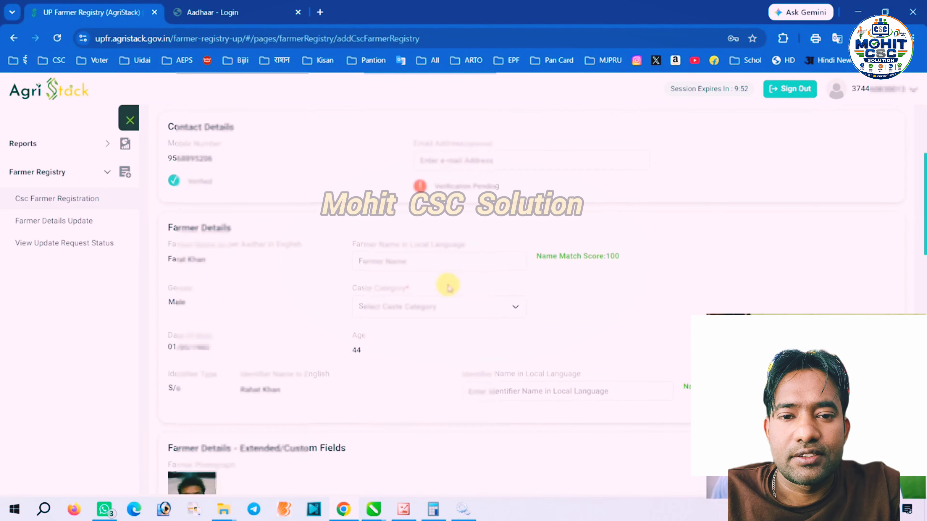
scroll(420, 282, "down", 1)
left_click(403, 207)
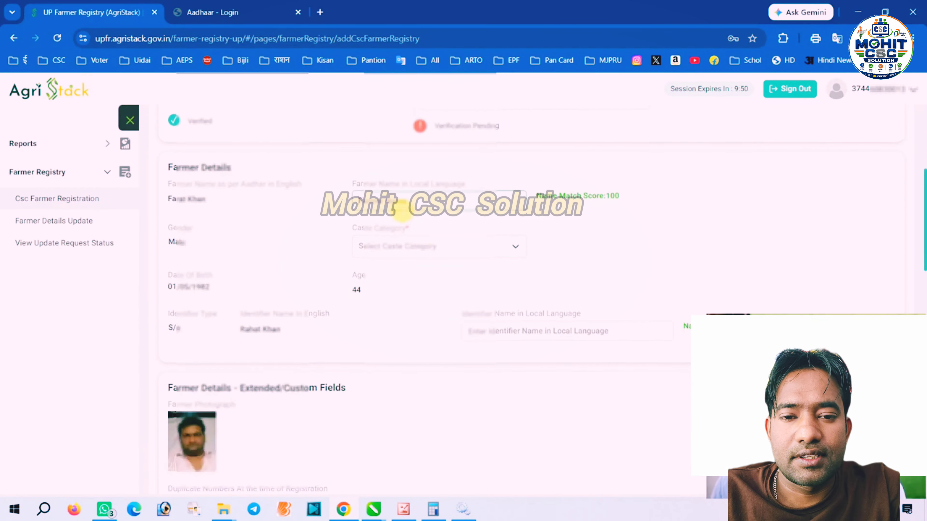
key("super+space")
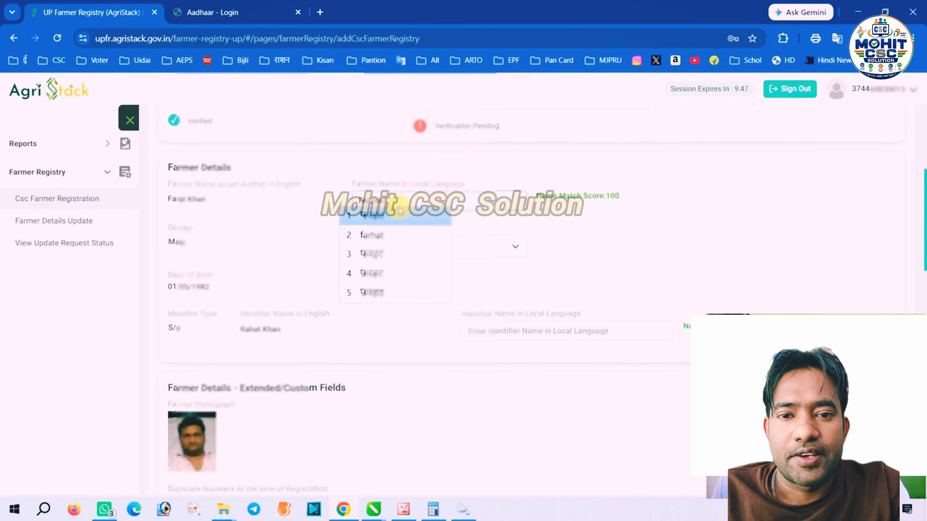
left_click(399, 211)
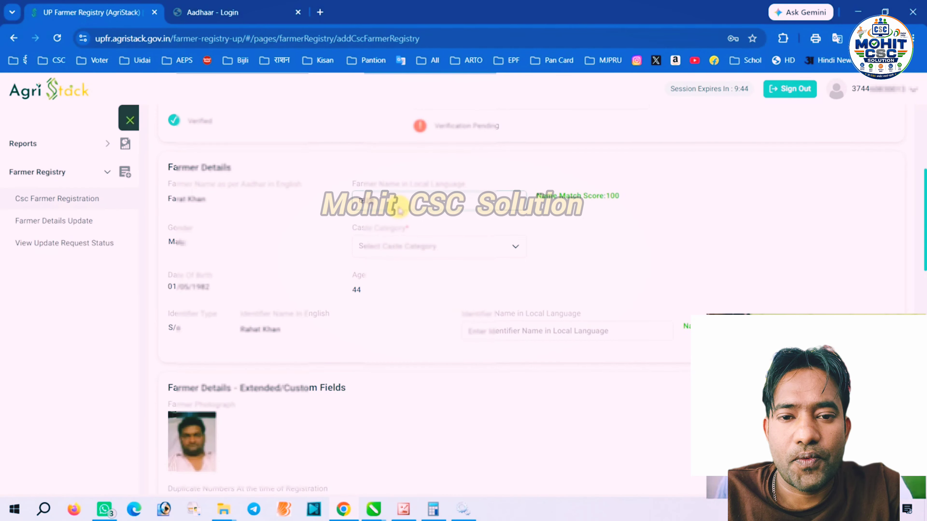
left_click(400, 210)
key("Escape")
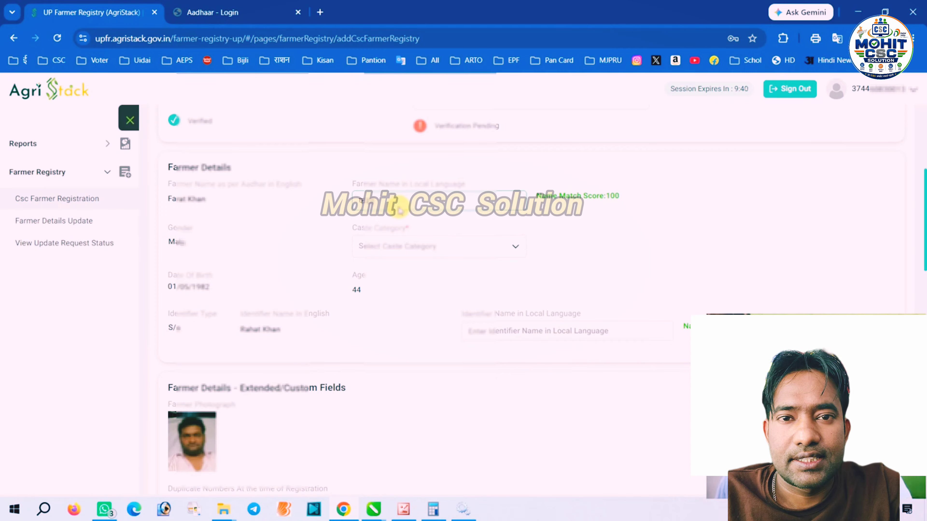
left_click(399, 210)
key("Escape")
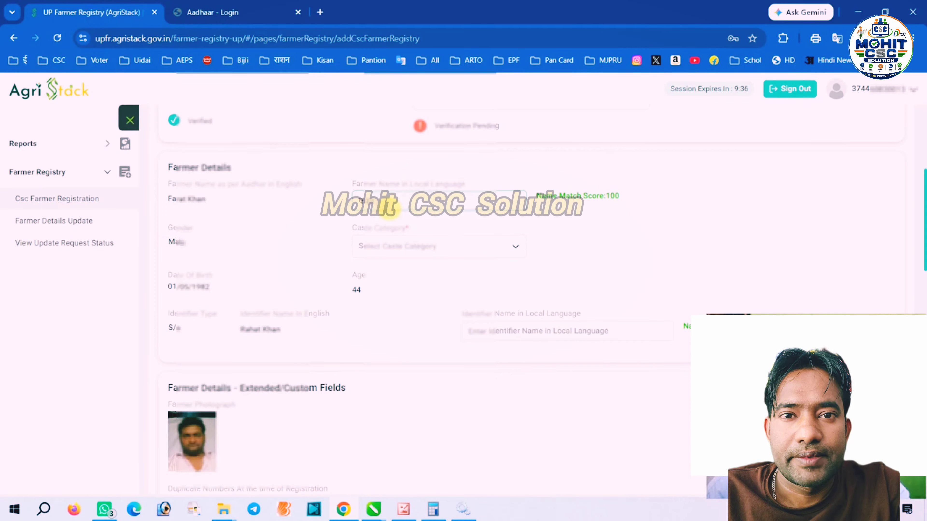
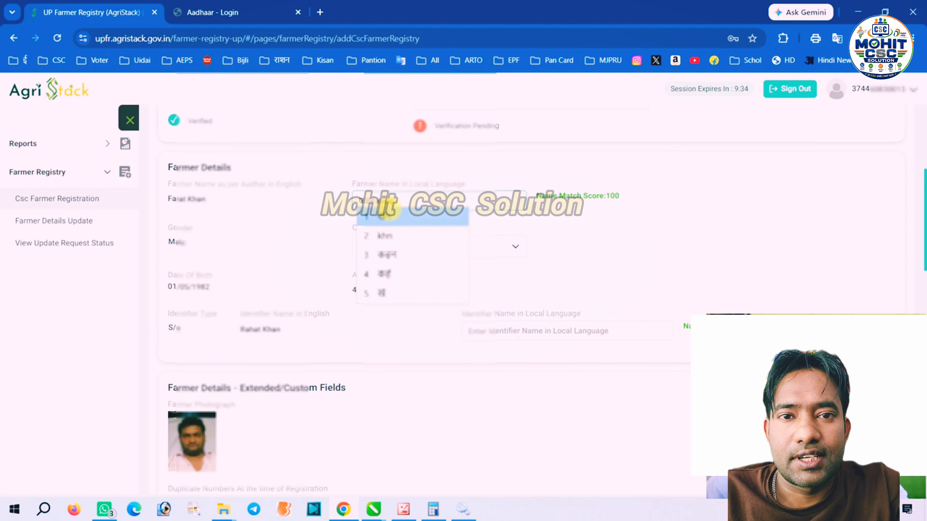
left_click(389, 210)
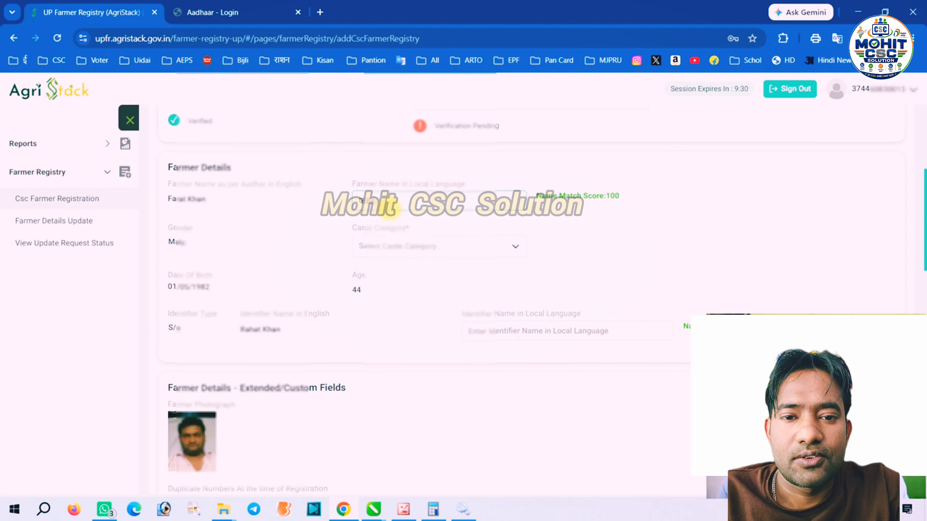
key("BackSpace")
type("an")
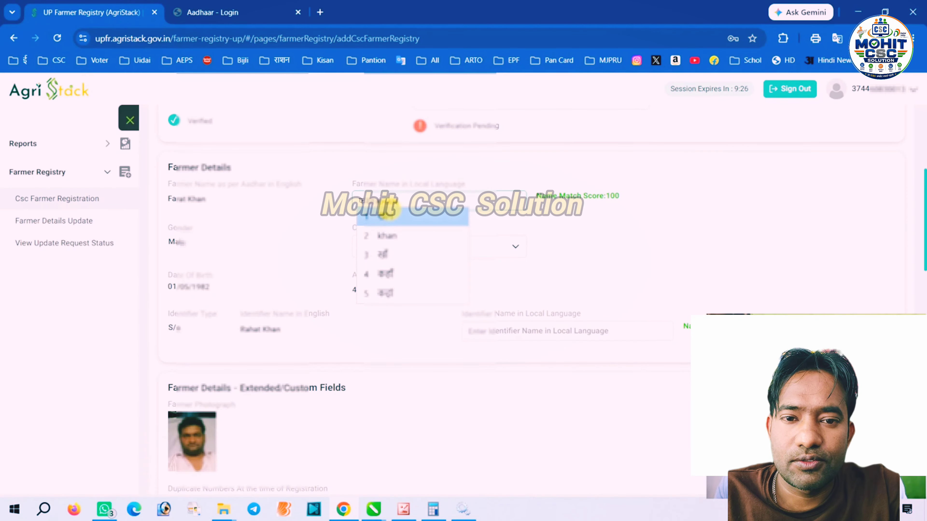
key("Down")
key("Down")
key("Down")
key("Down")
key("Down")
key("Down")
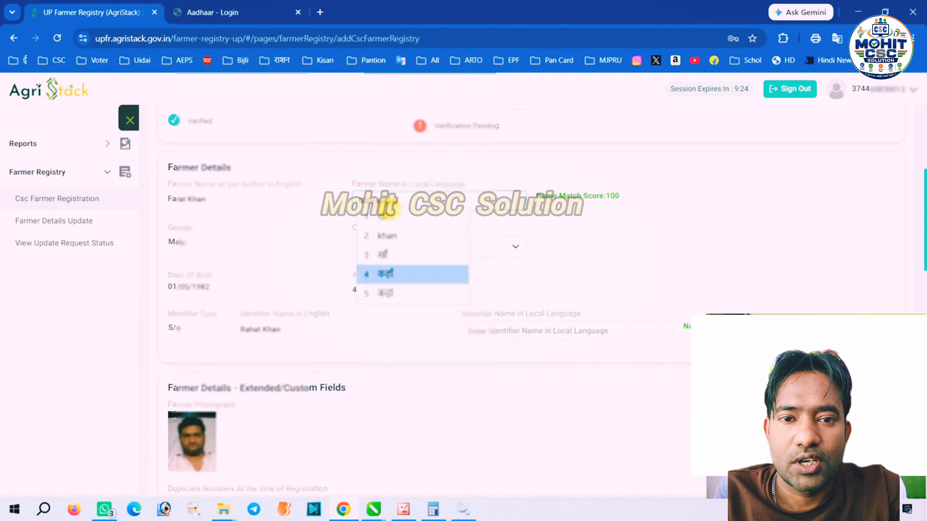
key("Return")
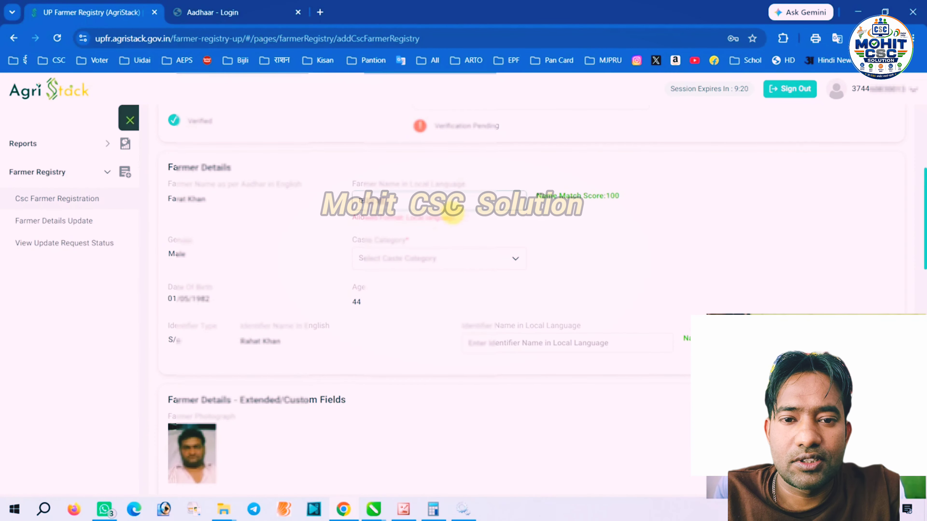
Set Caste Category to General and enter the father's name in Hindi.
left_click(451, 252)
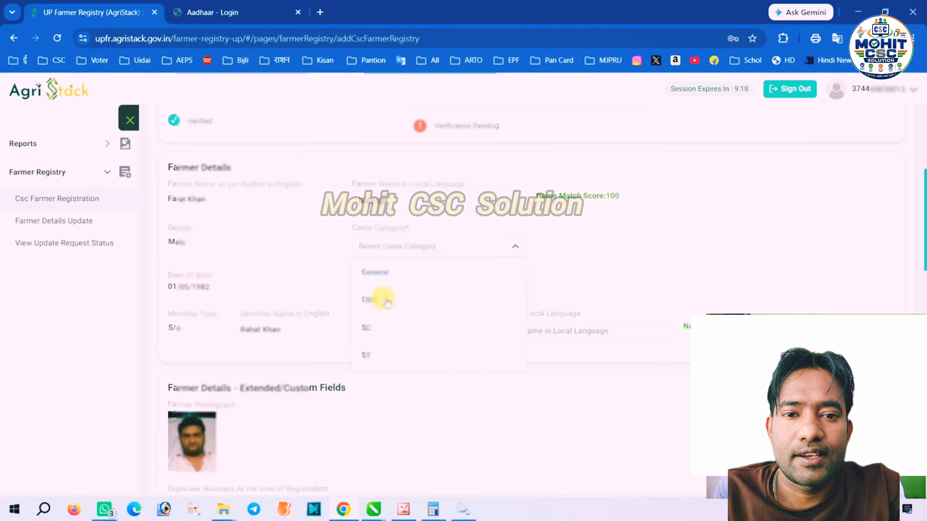
left_click(383, 272)
left_click(506, 331)
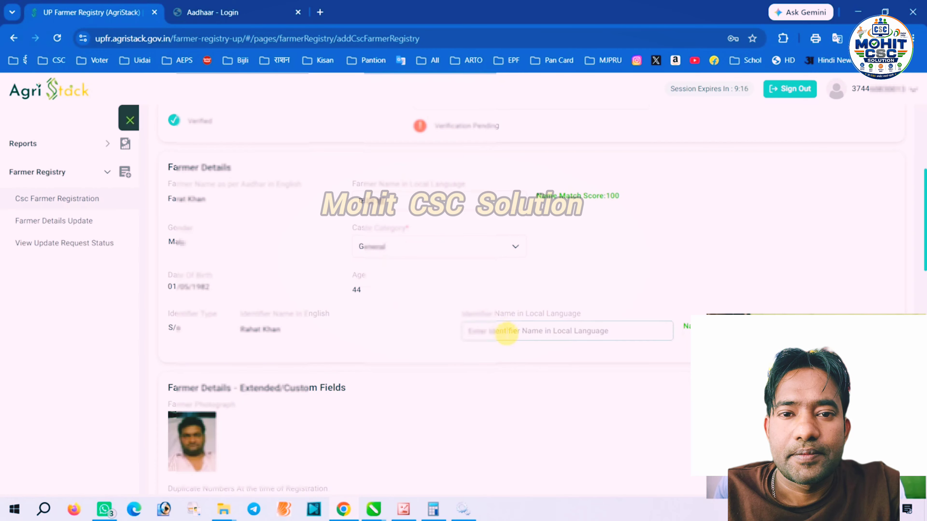
type("r")
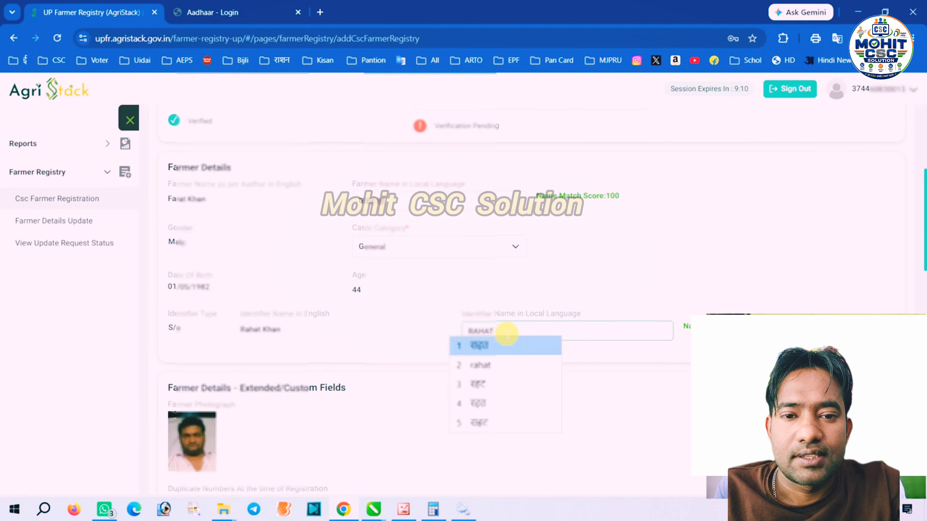
key("space")
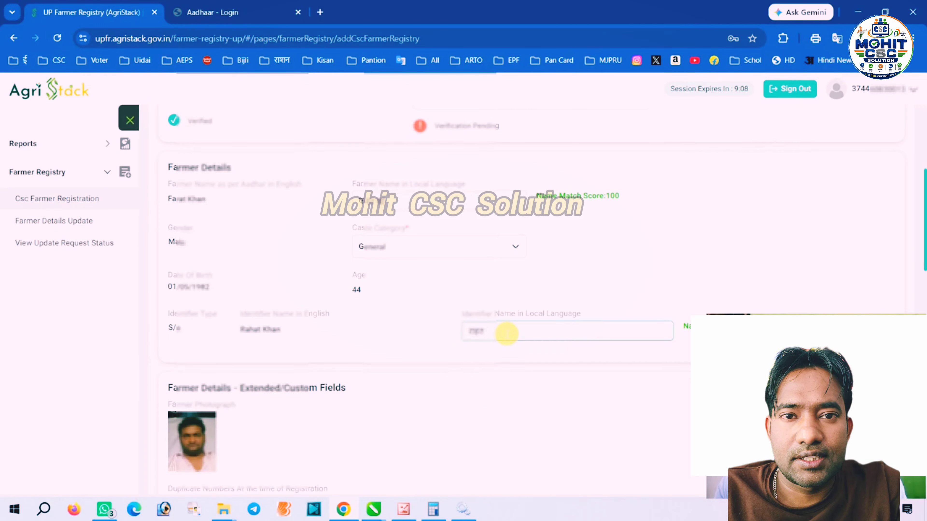
type("khan")
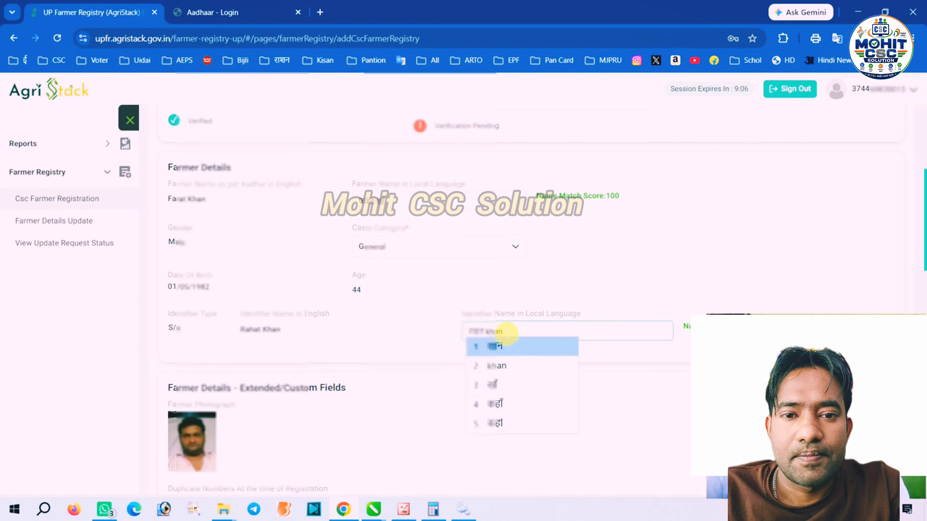
key("Down")
key("Down")
key("Down")
key("Down")
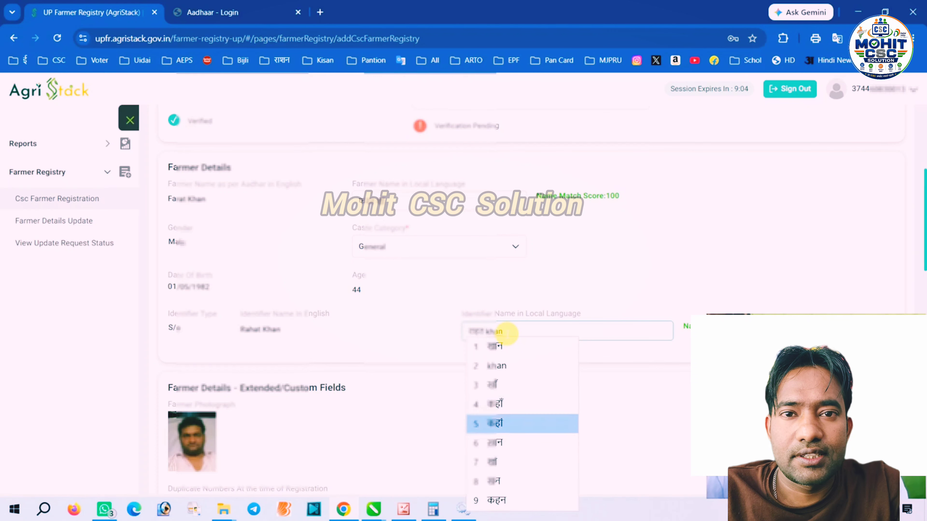
key("space")
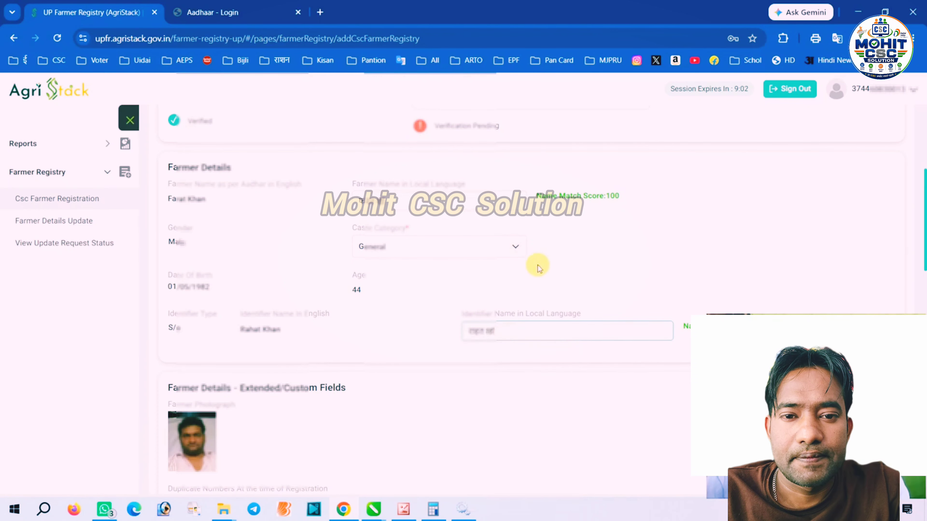
left_click(545, 384)
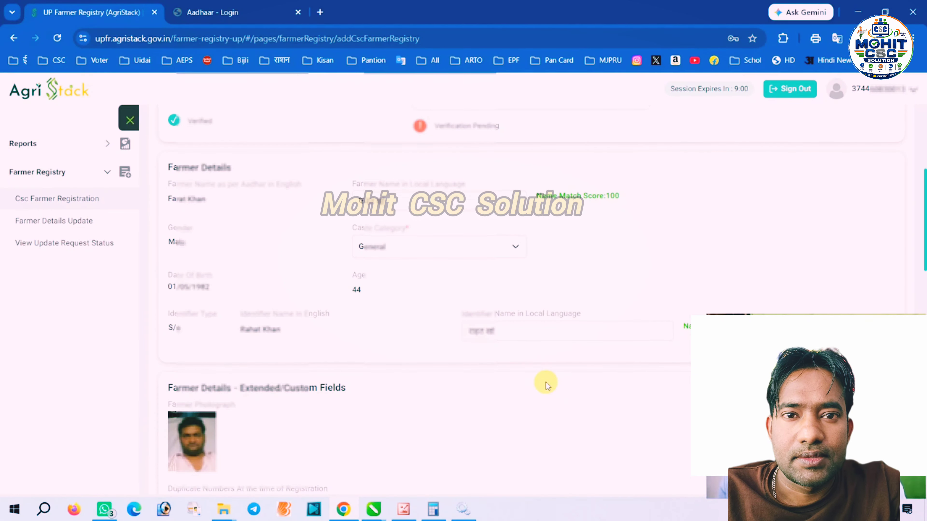
Fill the residential address in English and in the Hindi local-language field.
scroll(546, 386, "down", 10)
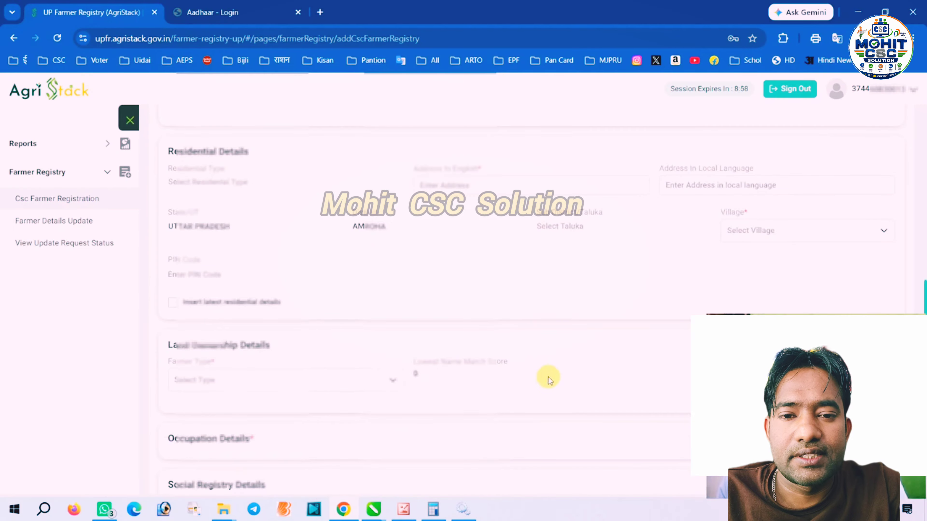
left_click(554, 190)
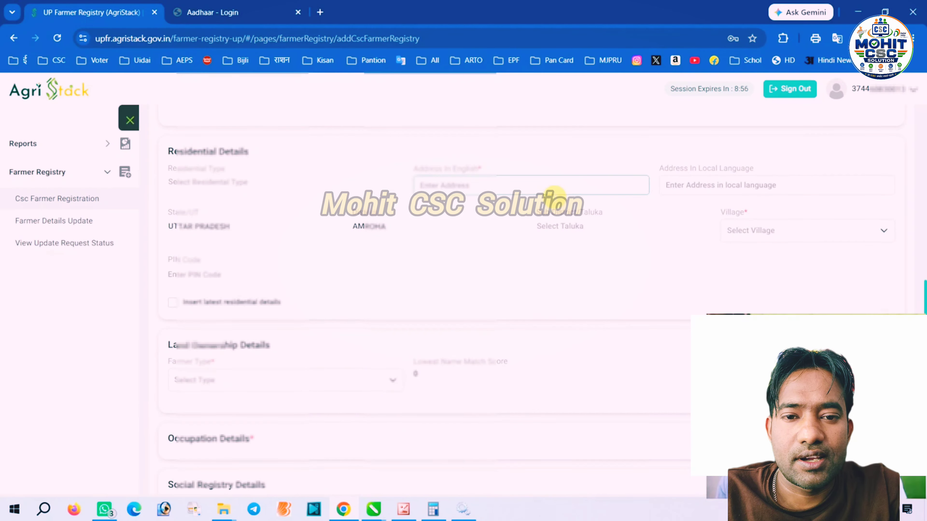
type("haibatpur")
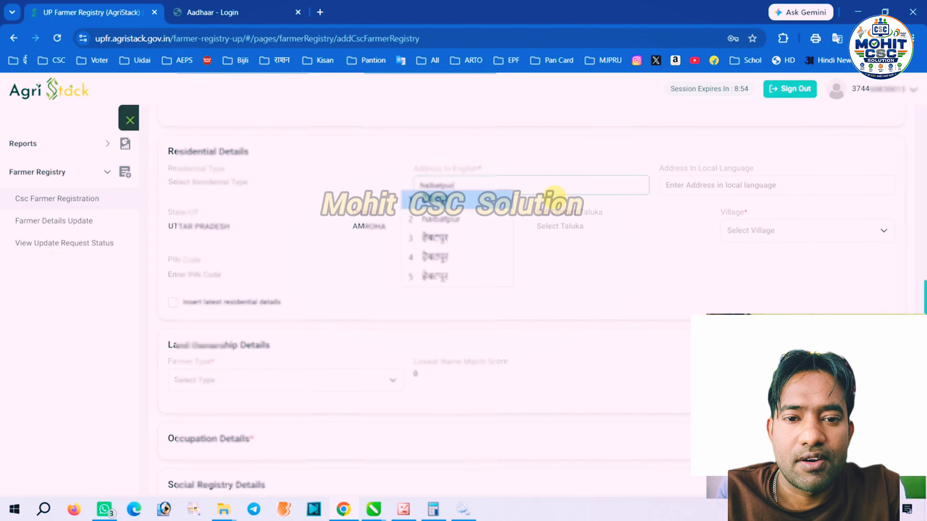
key("space")
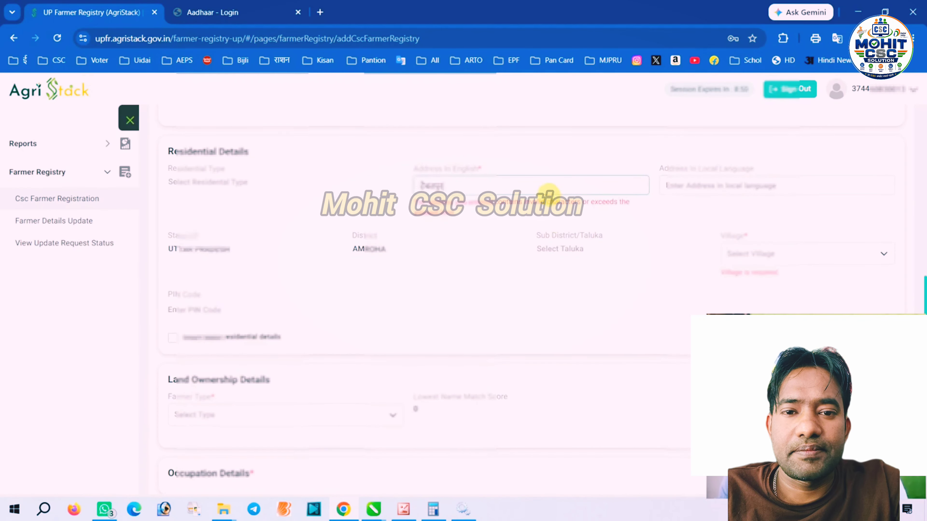
key("ctrl+x")
left_click(677, 186)
key("ctrl+v")
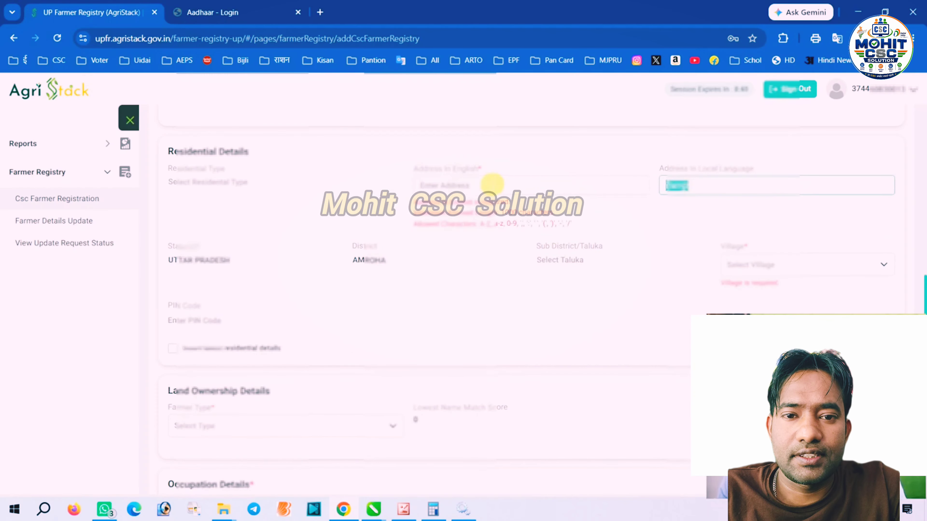
left_click(463, 186)
type("haid")
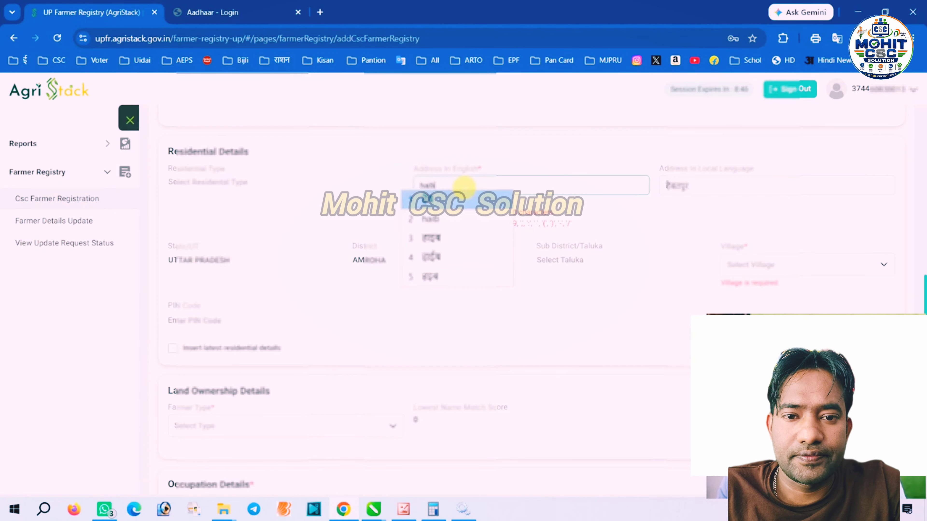
left_click(451, 218)
left_click(521, 302)
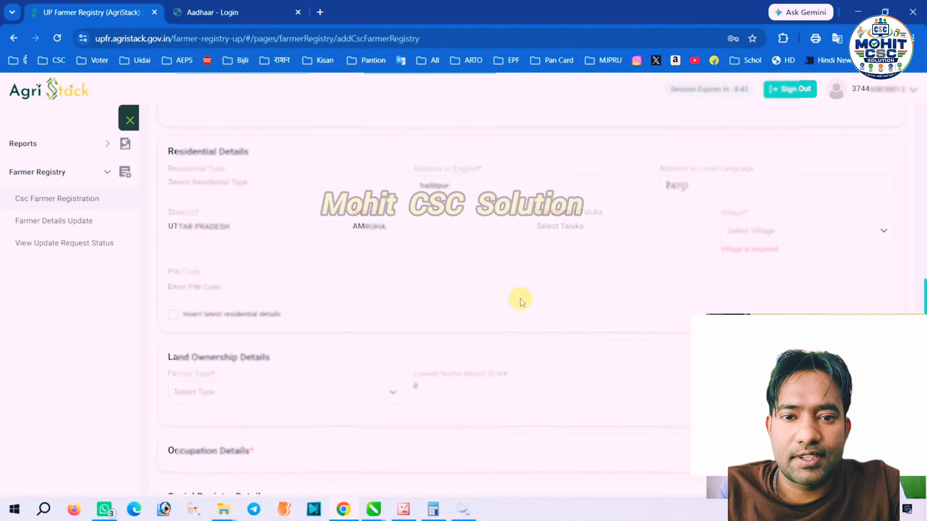
Choose Haibatpur as the residential village, auto-filling Rural type, sub-district and PIN code.
left_click(762, 231)
type("n")
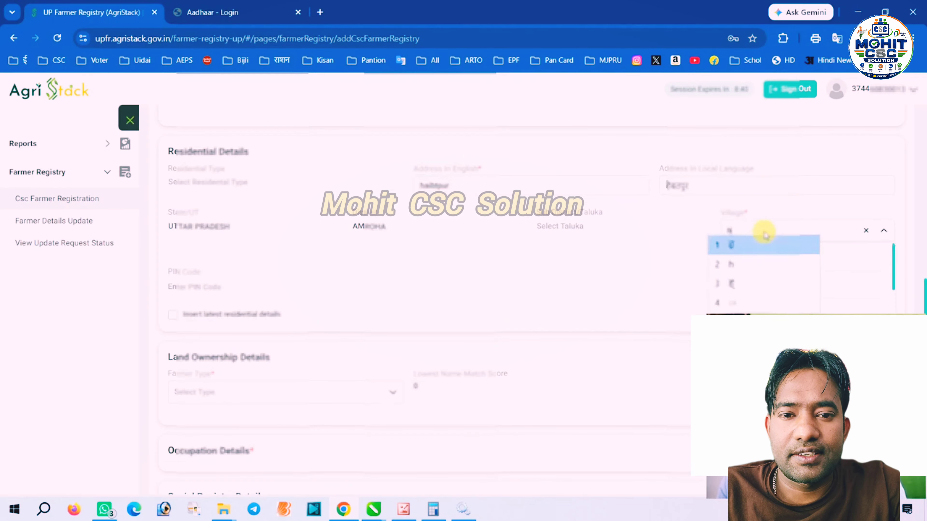
left_click(765, 265)
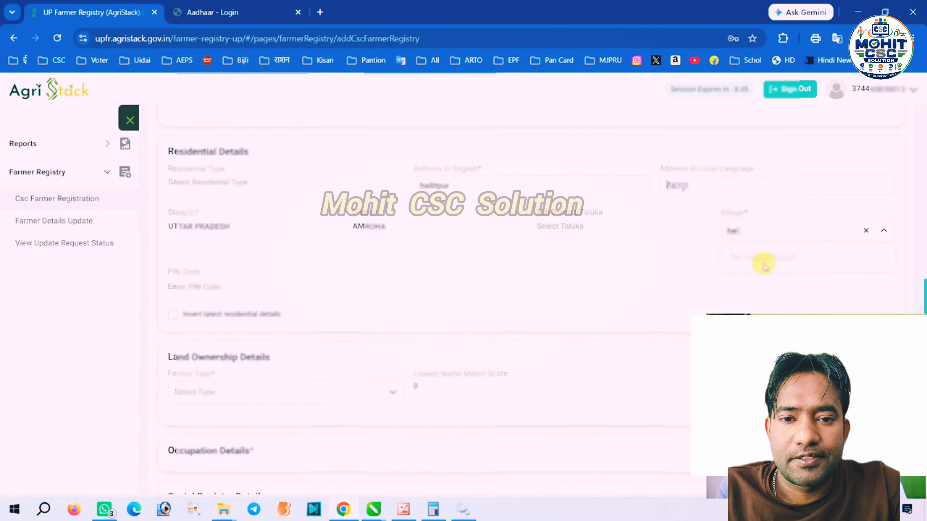
left_click(762, 262)
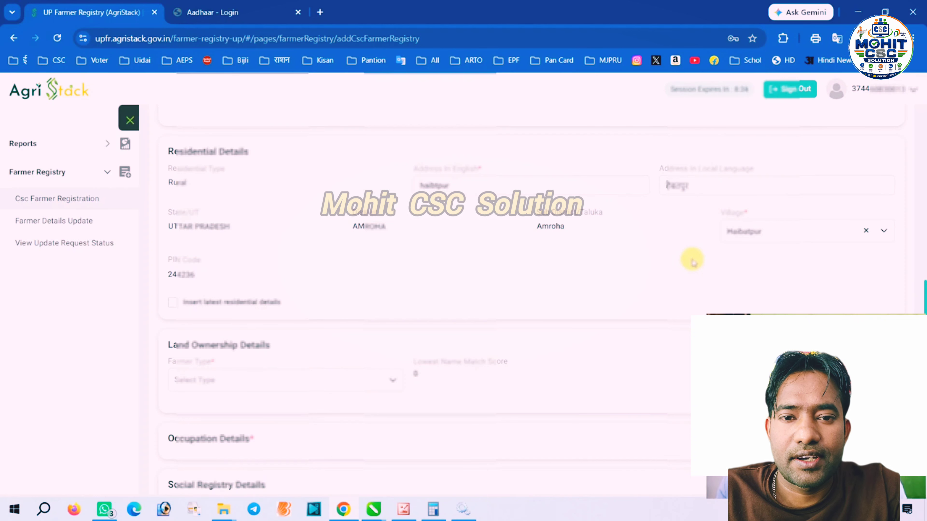
scroll(692, 262, "down", 7)
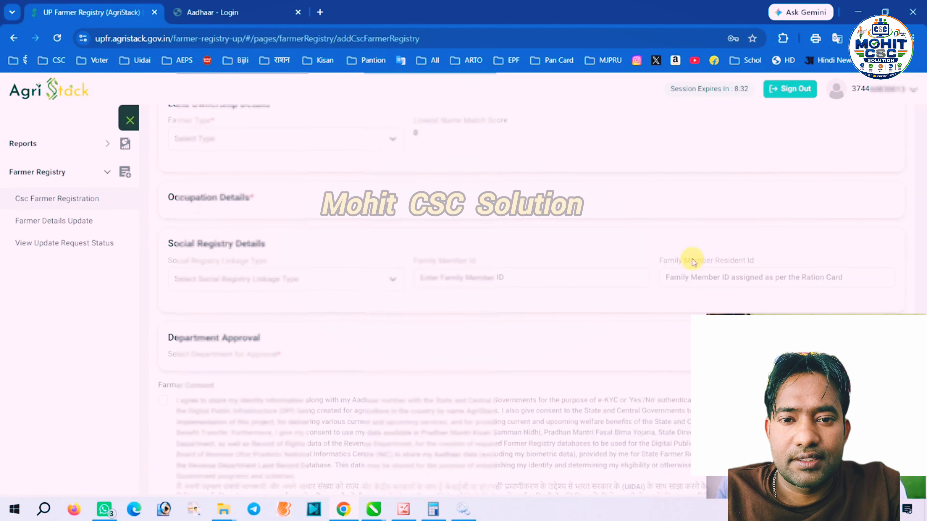
Set Farmer Type to Owner and pick land district AMROHA and sub-district Amroha.
left_click(315, 143)
left_click(225, 163)
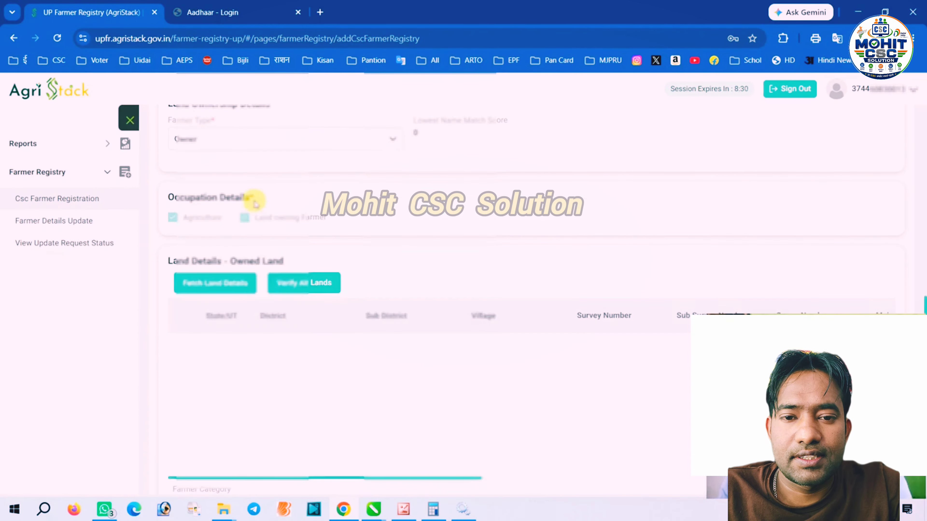
left_click(238, 284)
left_click(307, 272)
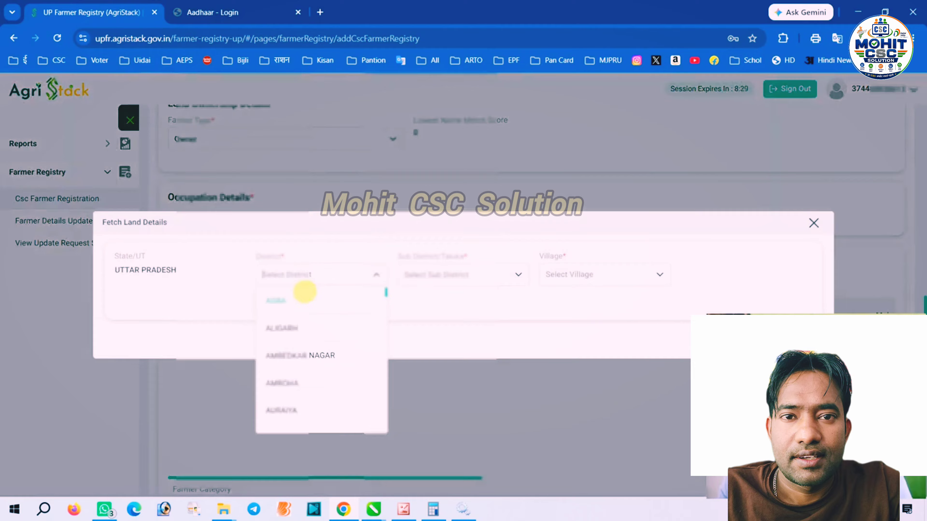
left_click(293, 378)
left_click(409, 275)
left_click(418, 301)
Try village Haibatpur-117995 with survey number 30अ, then close the land lookup.
left_click(566, 273)
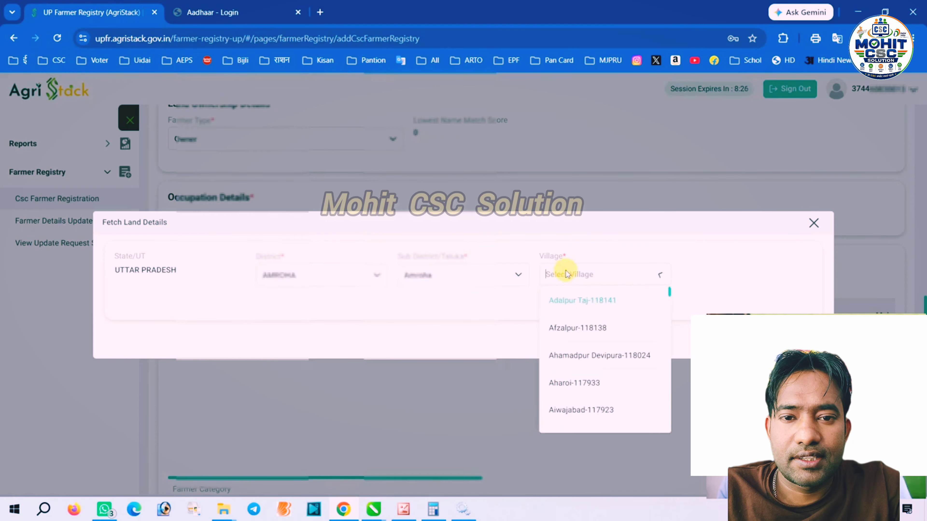
key("super+space")
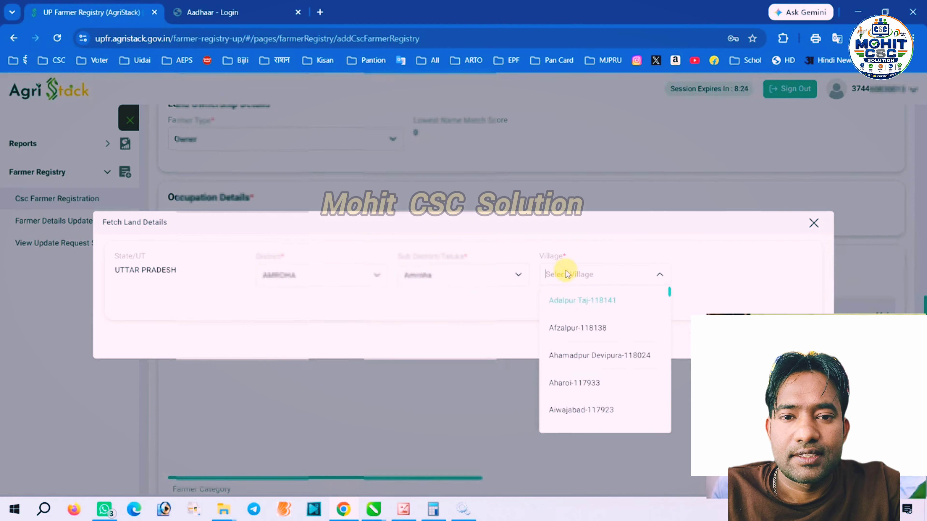
type("hal")
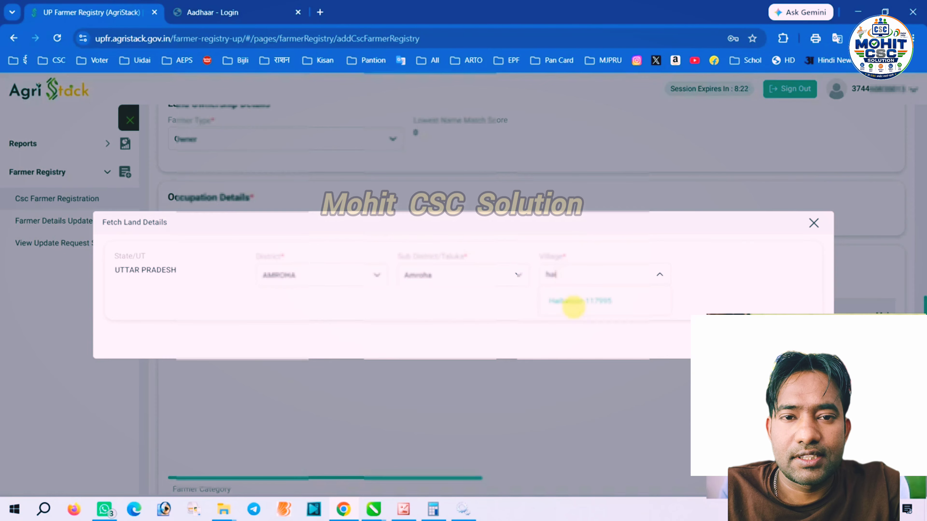
left_click(575, 305)
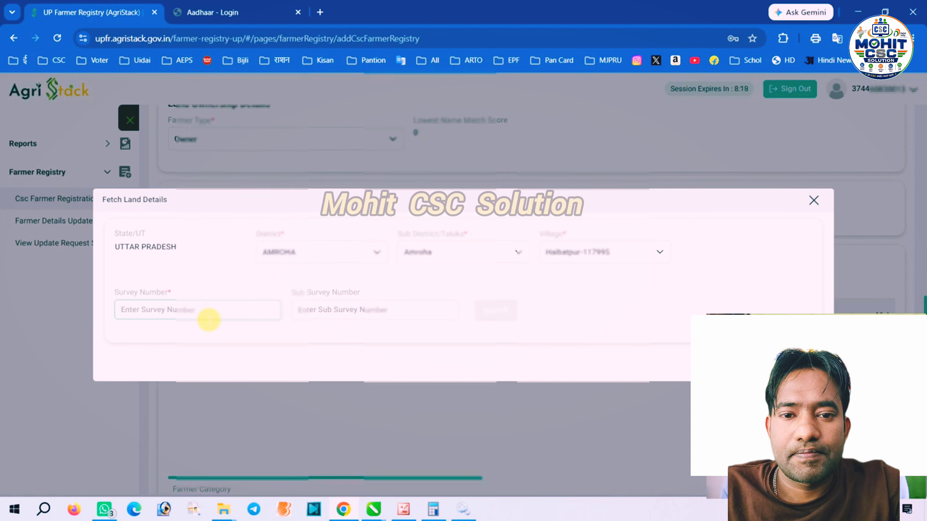
type("30अ")
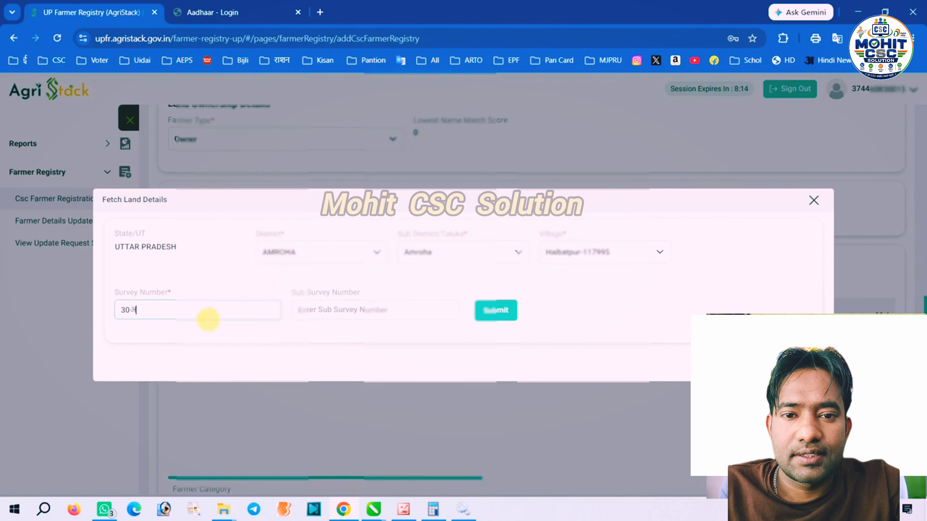
left_click(501, 314)
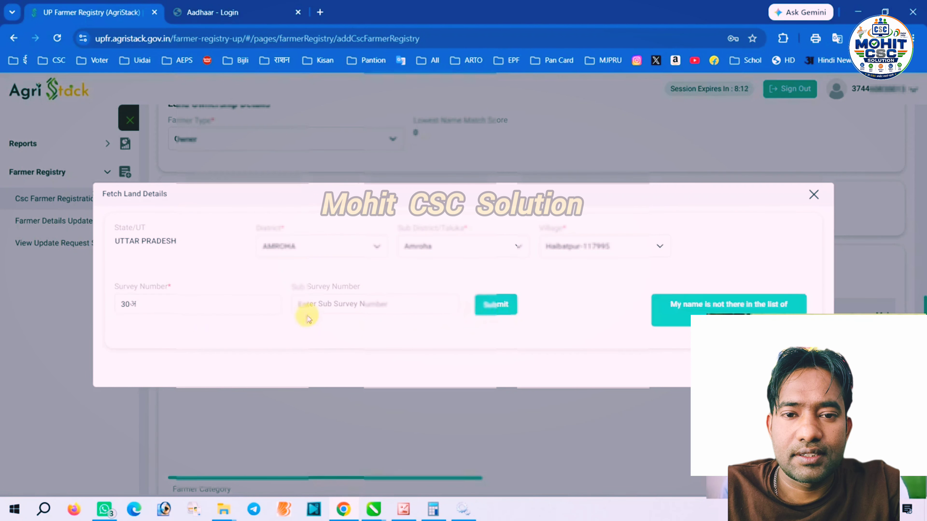
left_click(216, 316)
left_click(573, 245)
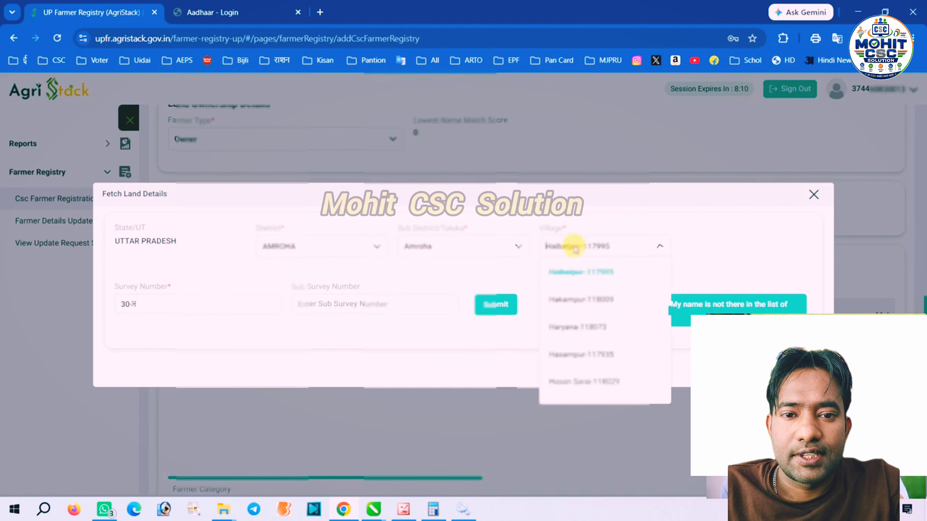
left_click(813, 195)
In Fetch Land Details choose AMROHA, Amroha and village Salarpur Khalsa-117994.
left_click(242, 282)
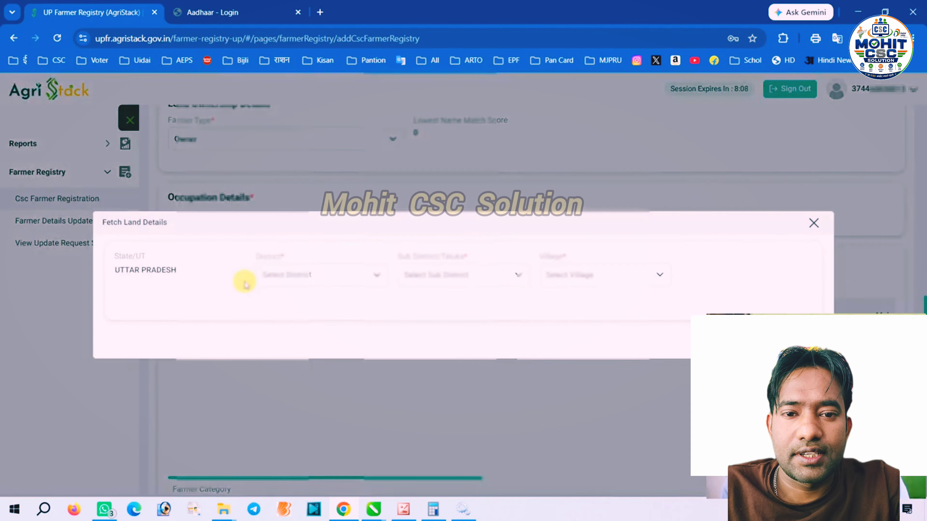
left_click(321, 278)
left_click(288, 380)
left_click(408, 271)
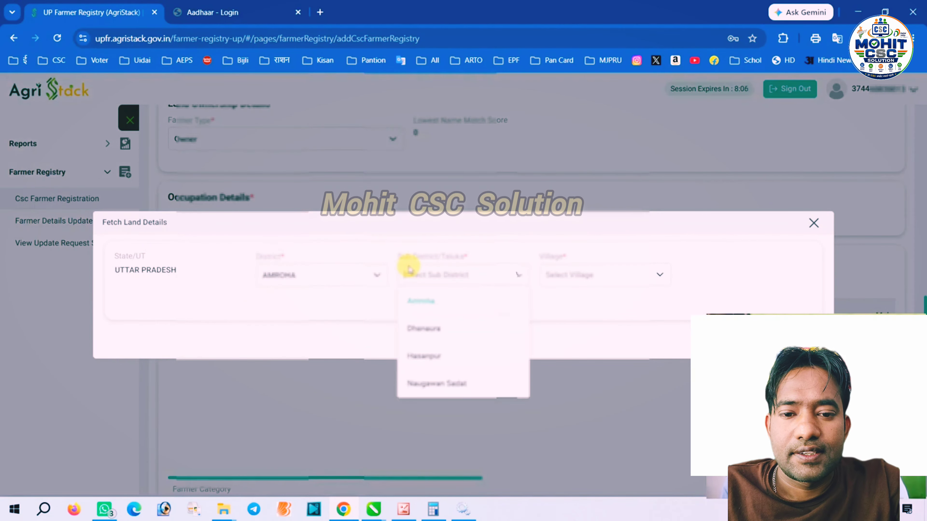
left_click(423, 301)
left_click(539, 272)
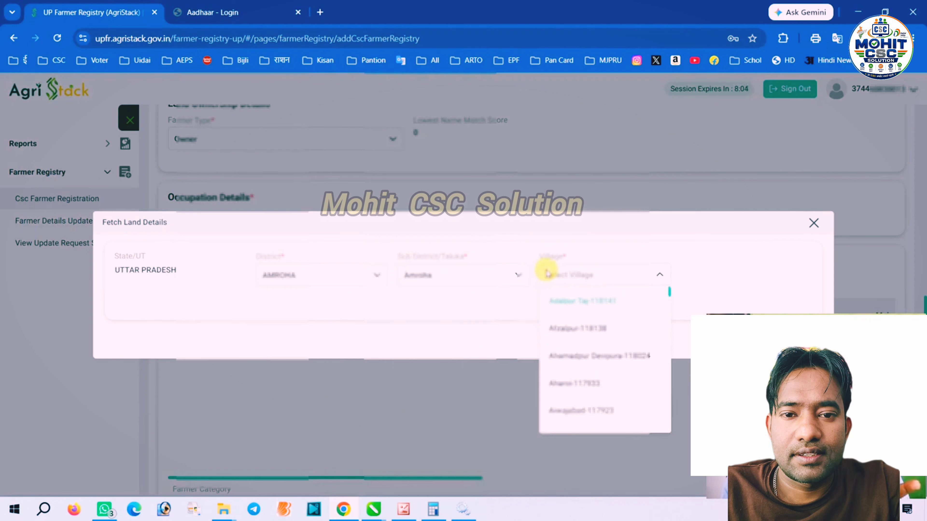
type("sala")
key("super+space")
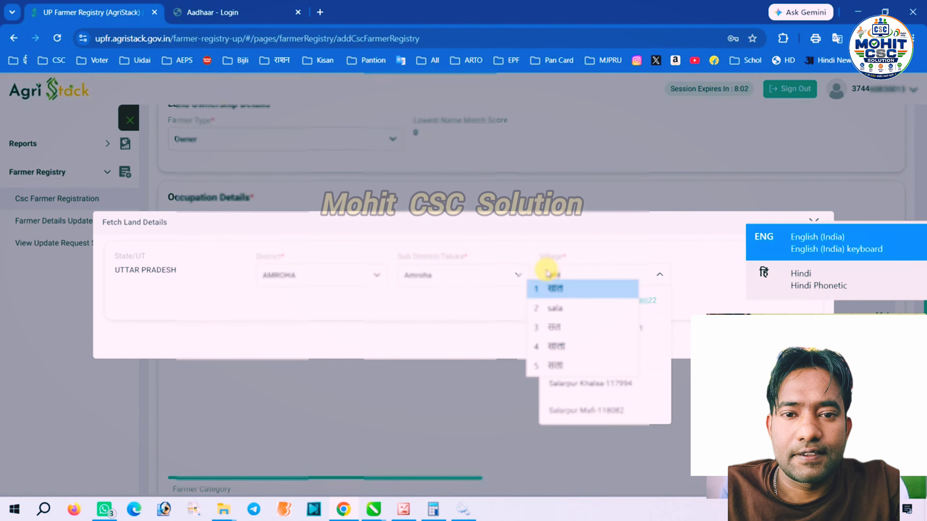
left_click(572, 384)
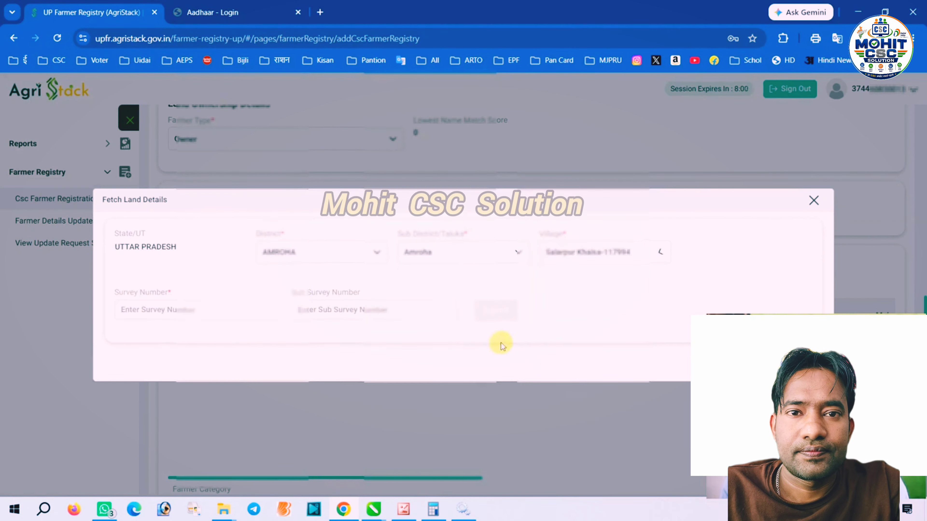
Look up survey 30अ, select the owner, and add both land records to Owned Land.
left_click(191, 310)
type("30")
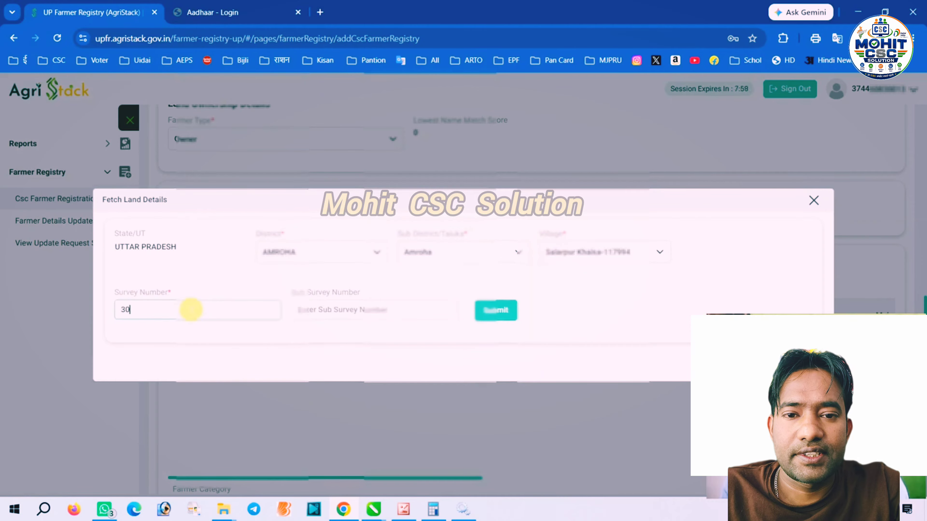
type("अ")
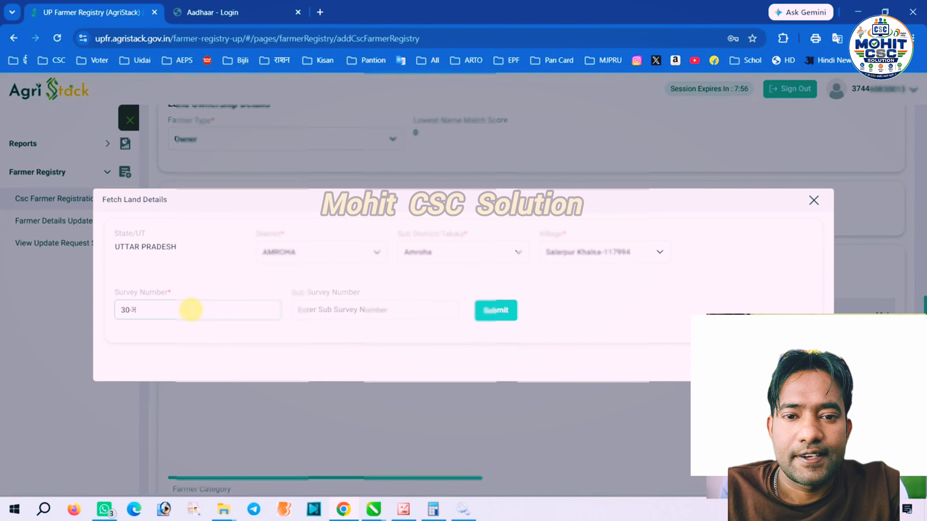
left_click(503, 310)
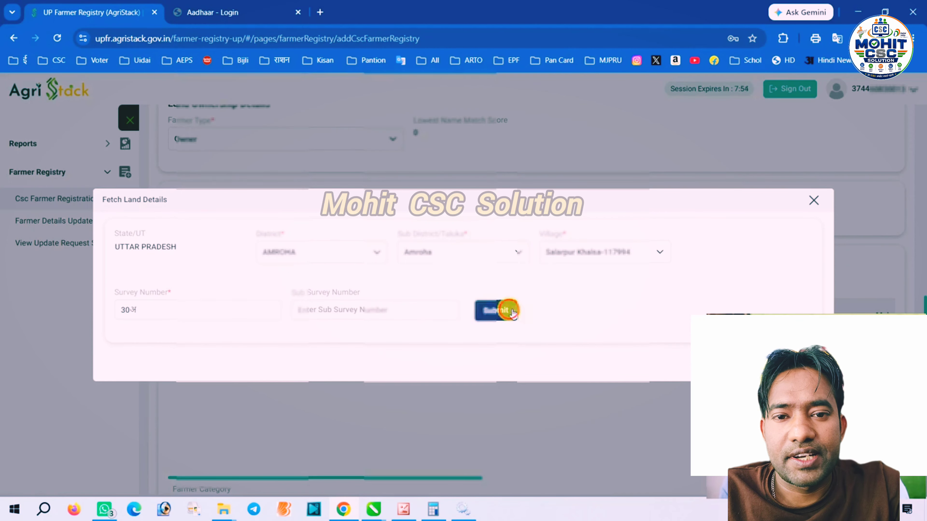
left_click(518, 307)
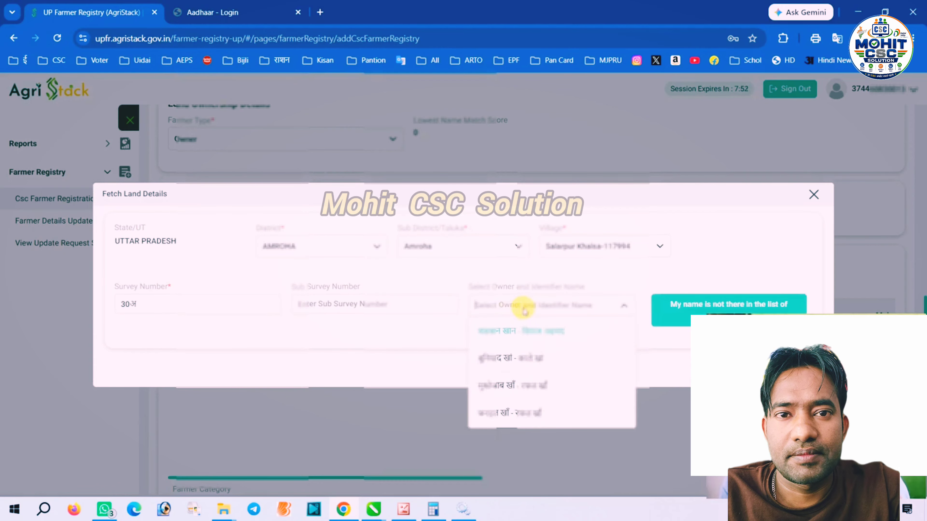
left_click(510, 413)
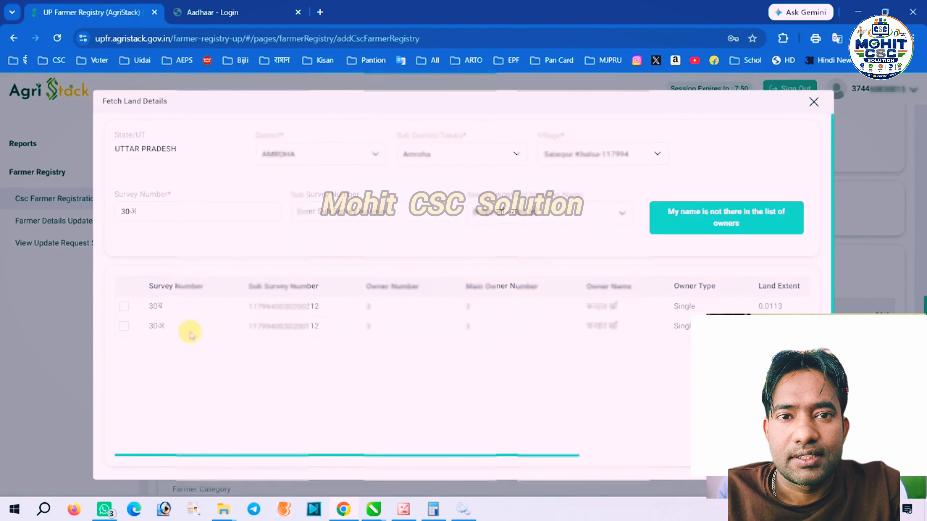
left_click(124, 306)
left_click(124, 326)
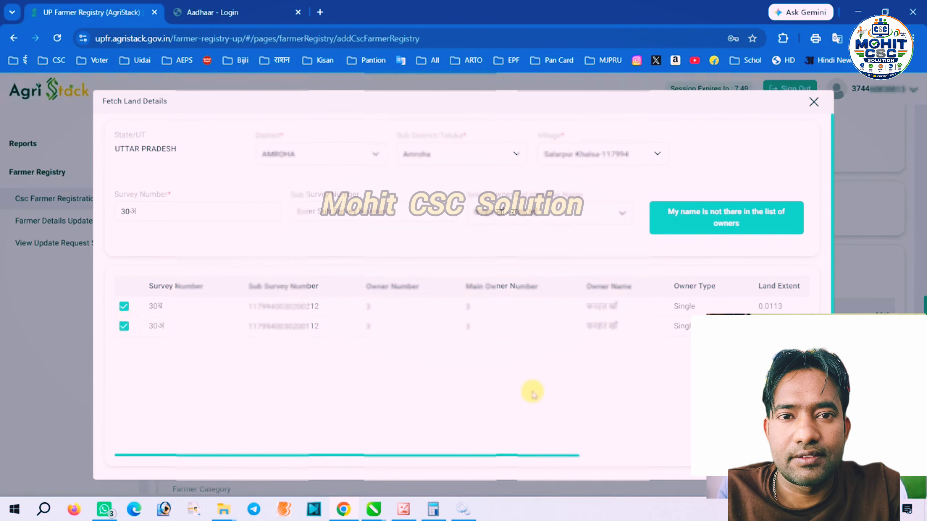
scroll(648, 342, "down", 1)
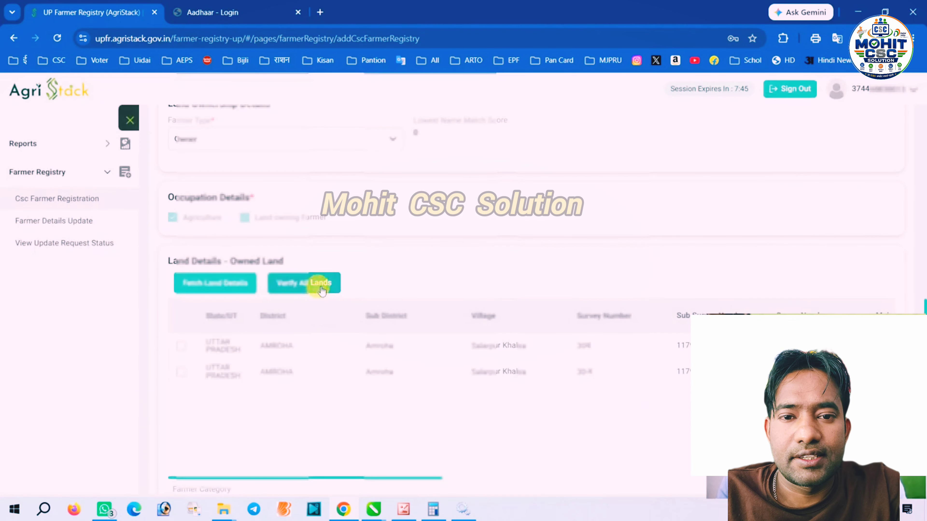
left_click(318, 285)
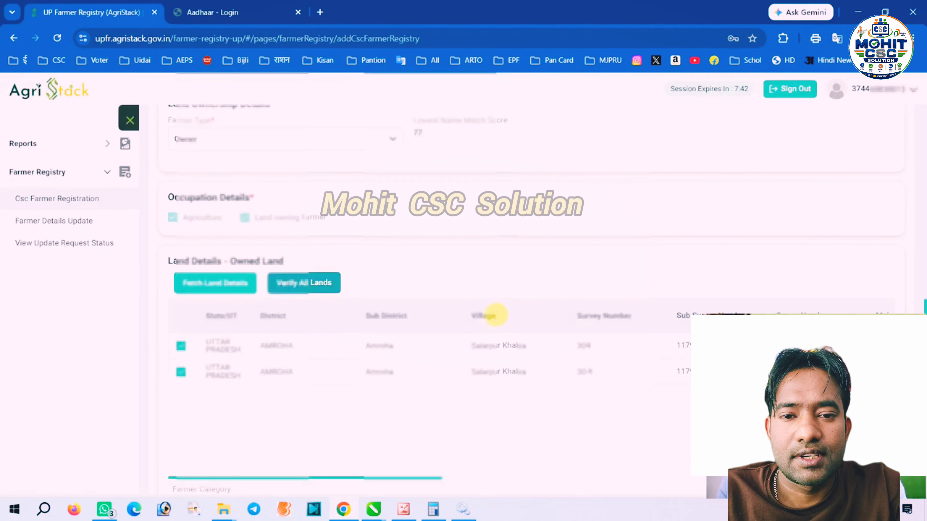
Leave the social registry linkage type unset, then accept the Farmer Consent and Operator Declaration checkboxes.
scroll(505, 315, "down", 5)
scroll(507, 318, "down", 3)
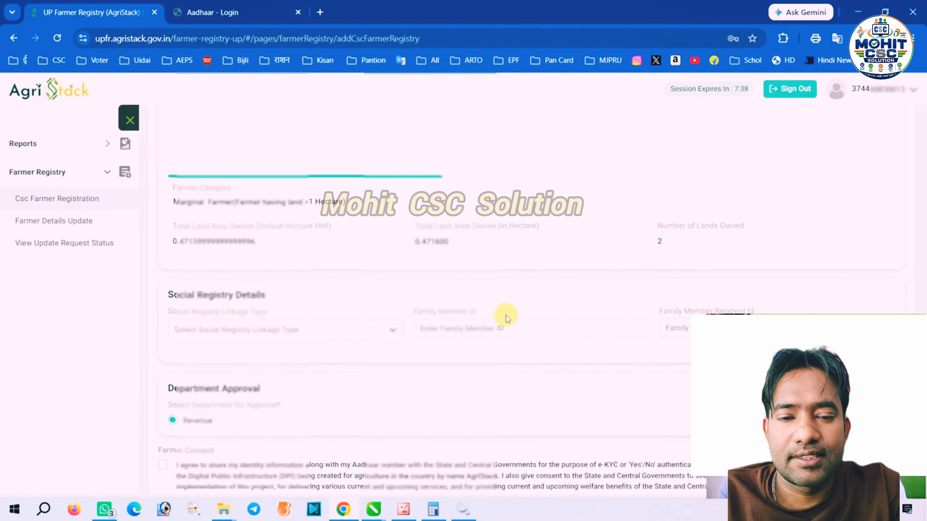
left_click(334, 326)
left_click(334, 326)
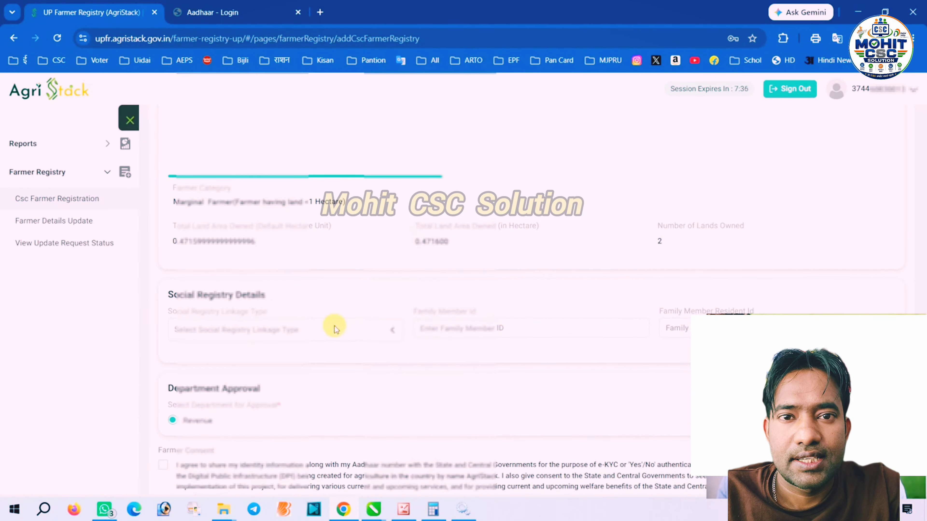
scroll(427, 314, "down", 5)
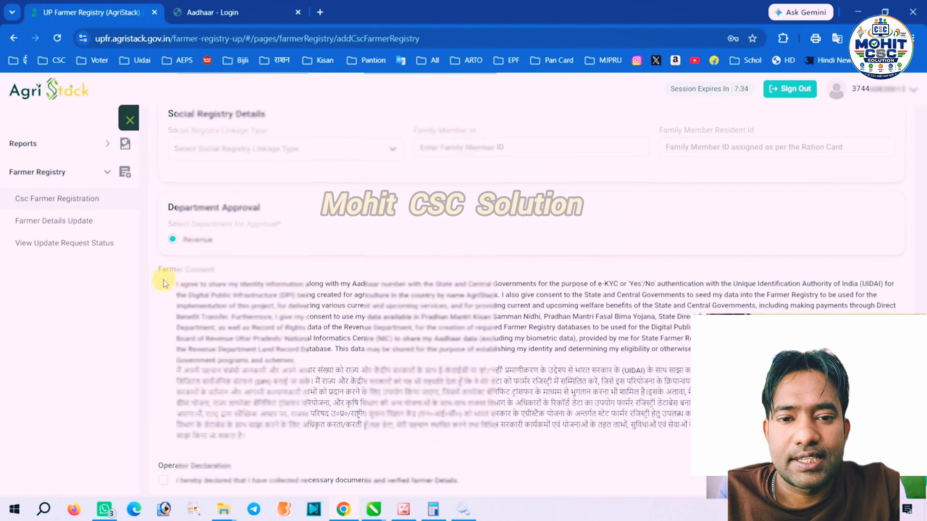
left_click(164, 283)
scroll(239, 319, "down", 1)
left_click(163, 444)
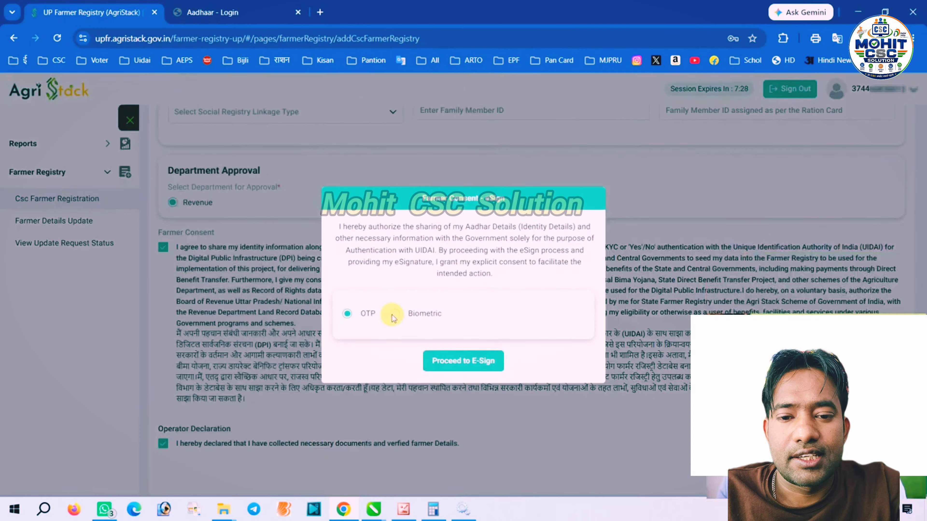
Choose Biometric authentication in the Revenue Consent dialog and proceed to Protean eSign.
left_click(472, 367)
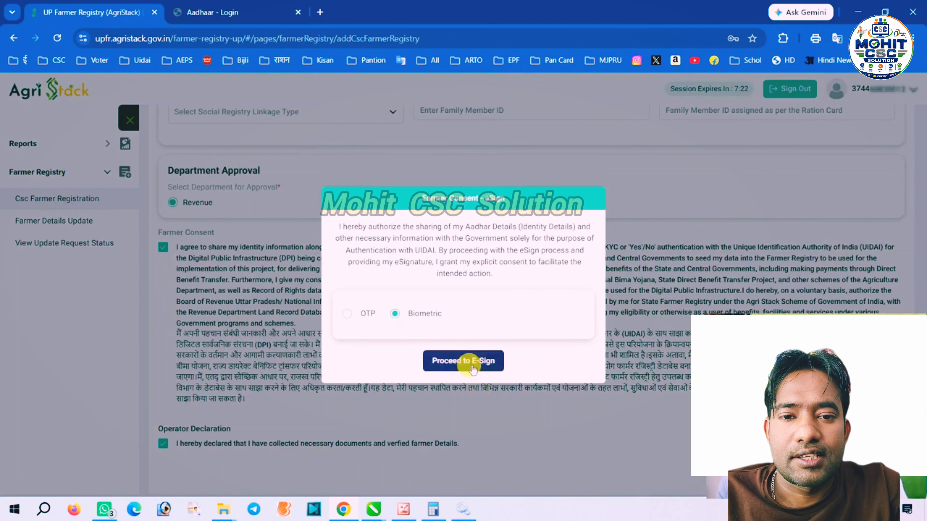
left_click(472, 367)
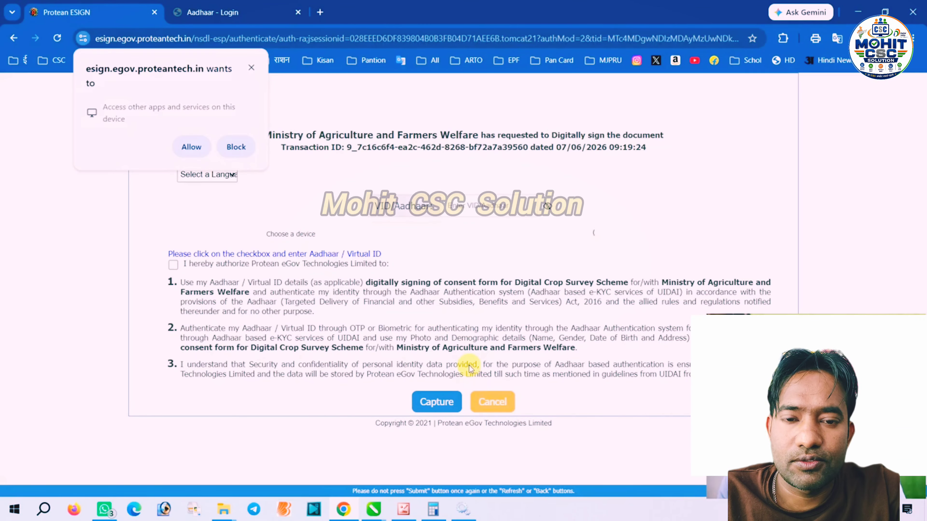
Allow biometric device access, tick the eSign authorization, and clear the invalid Aadhaar entry.
left_click(191, 147)
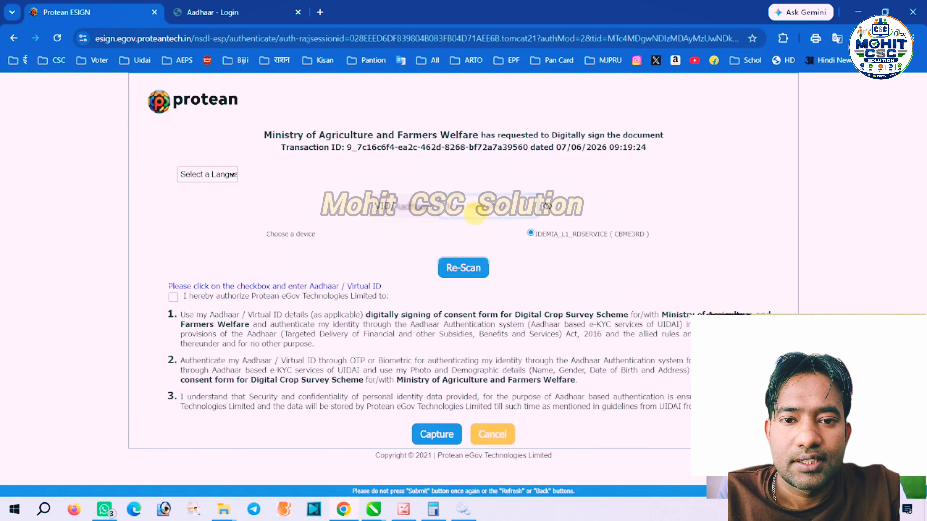
left_click(474, 214)
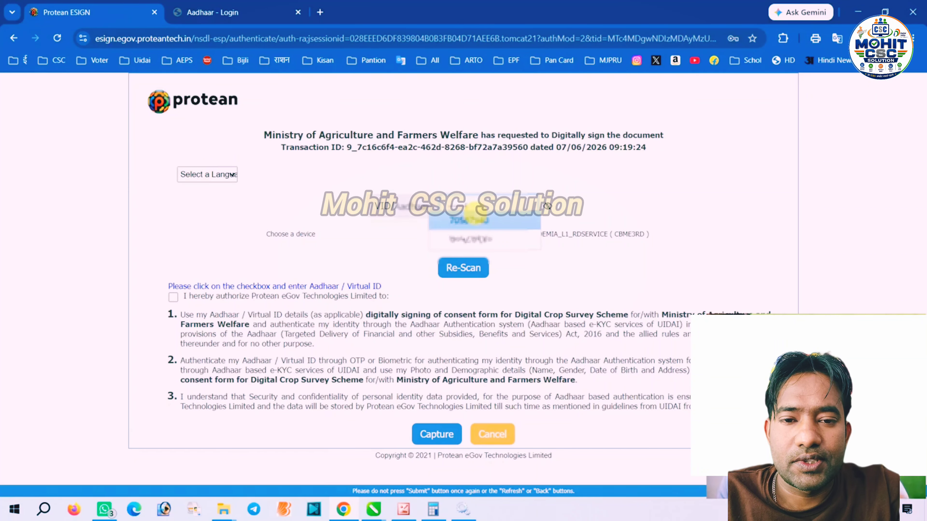
key("super+space")
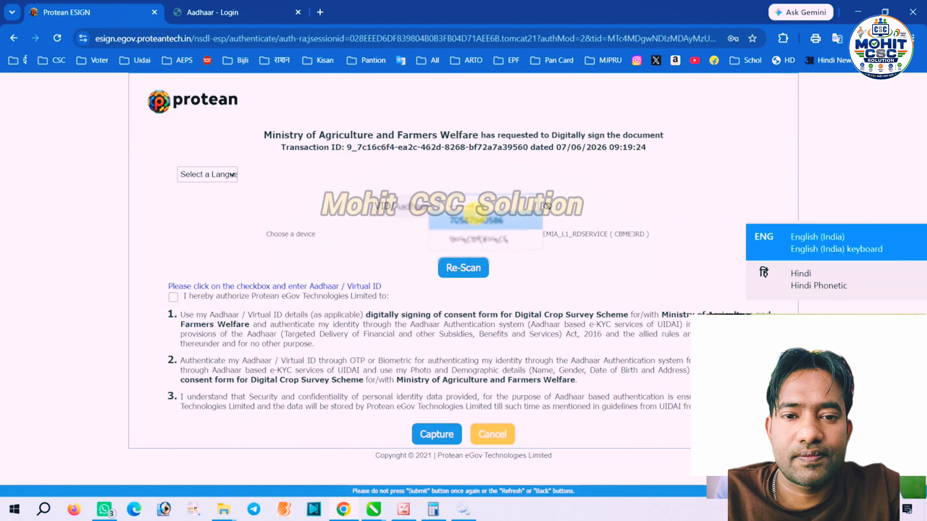
left_click(174, 297)
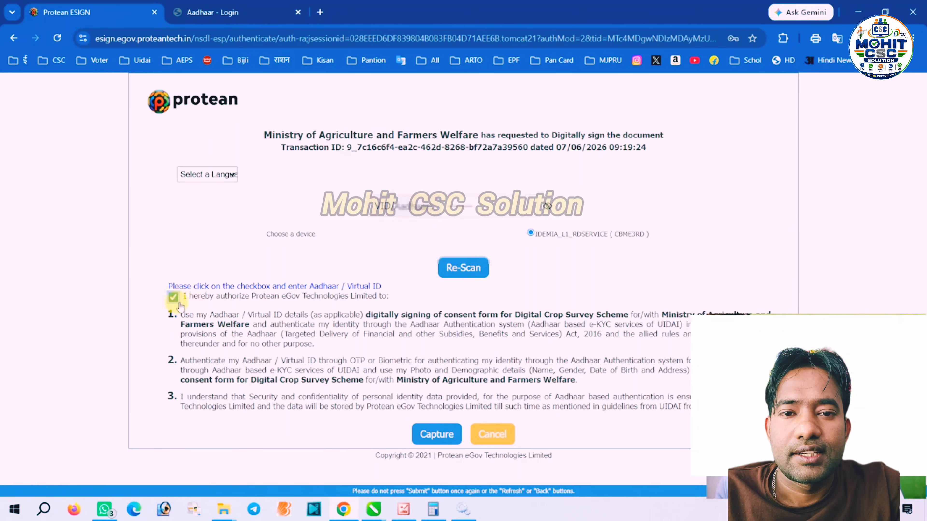
left_click(437, 435)
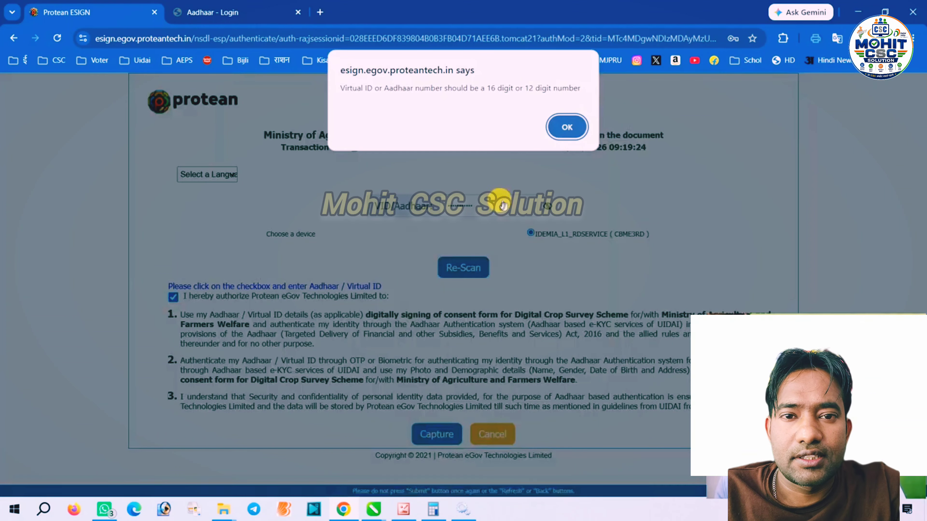
left_click(566, 126)
key("BackSpace")
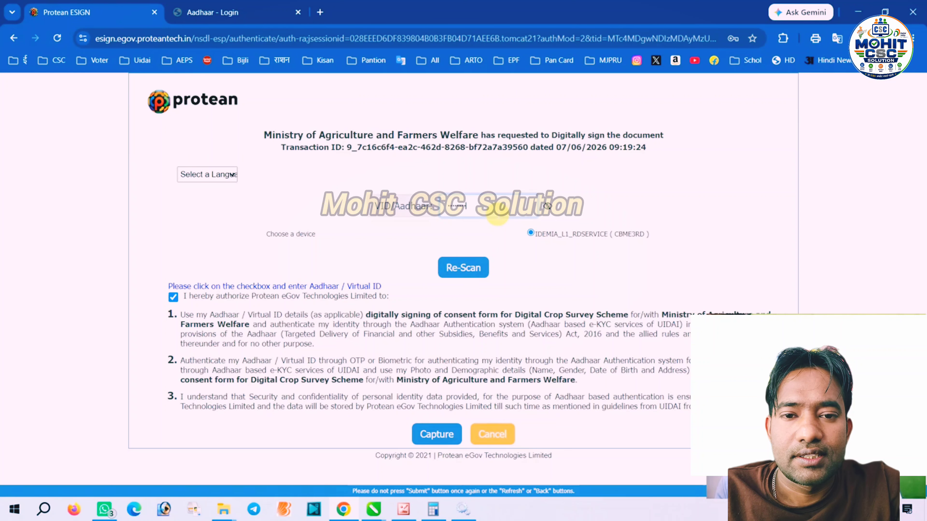
Rescan to detect the IDEMIA_L1_RDSERVICE device and capture the farmer's fingerprint for signing.
left_click(459, 267)
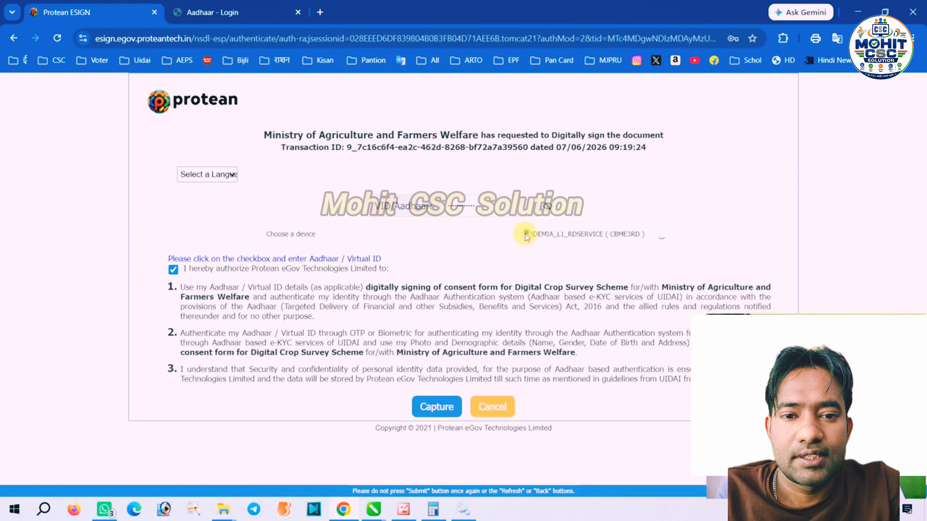
left_click(429, 438)
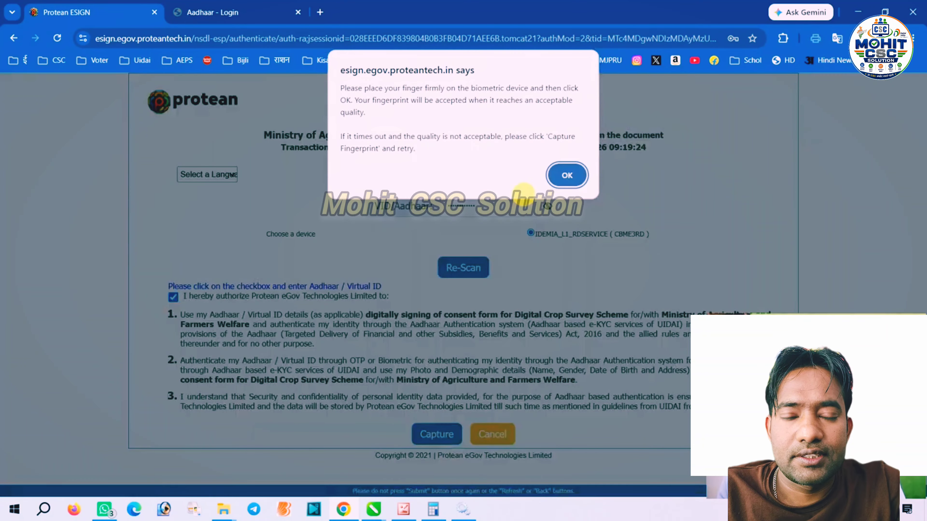
left_click(566, 177)
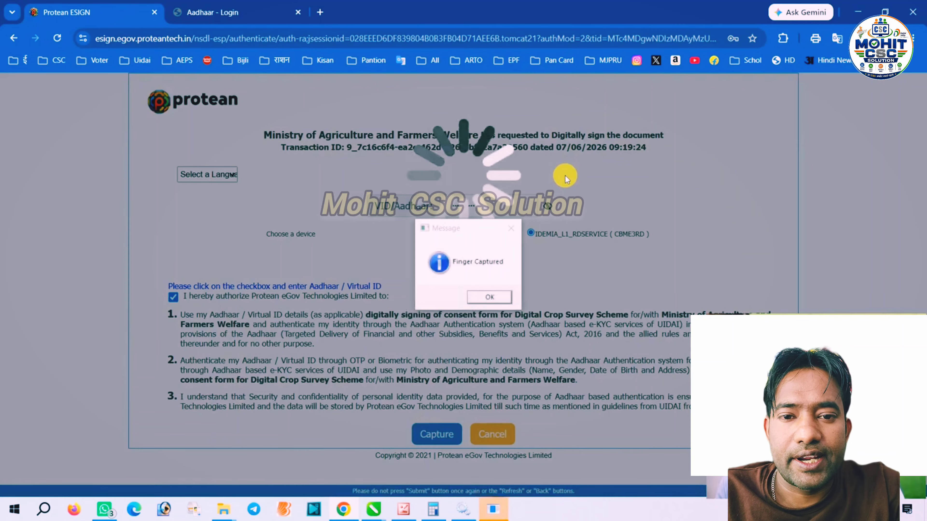
key("Return")
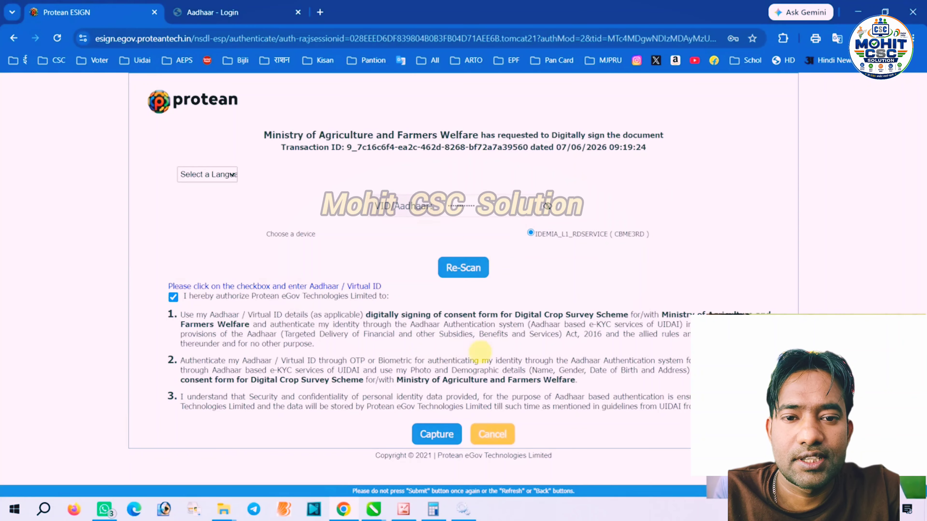
left_click(435, 438)
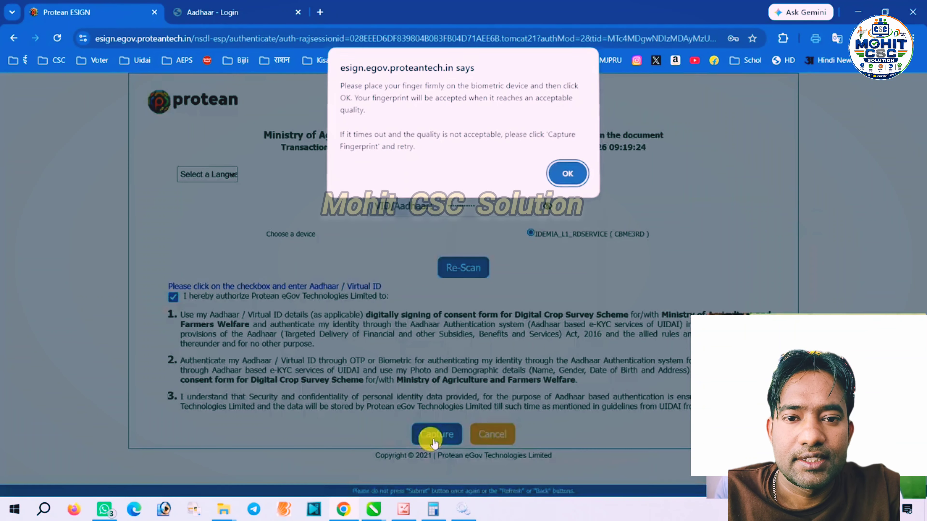
left_click(566, 174)
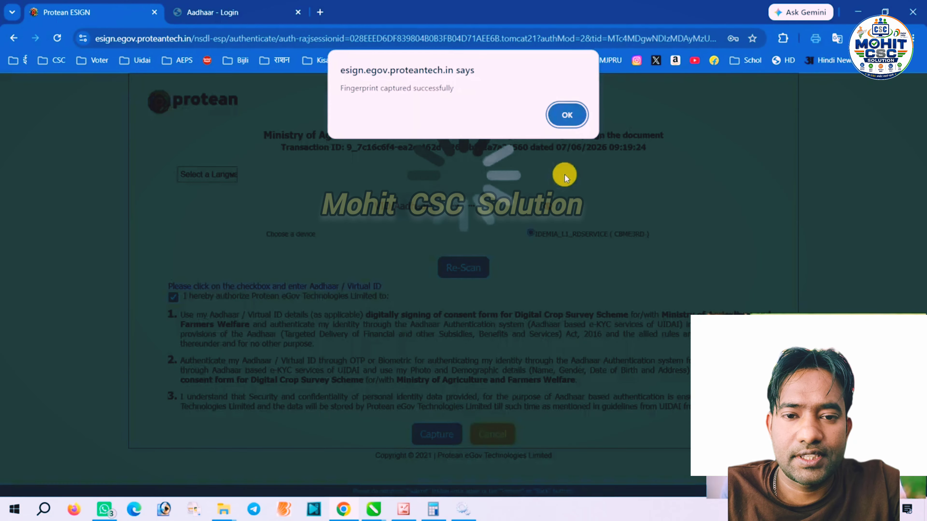
Pay the ₹5.03 fee from the CSC Wallet, then download the enrollment PDF.
left_click(565, 112)
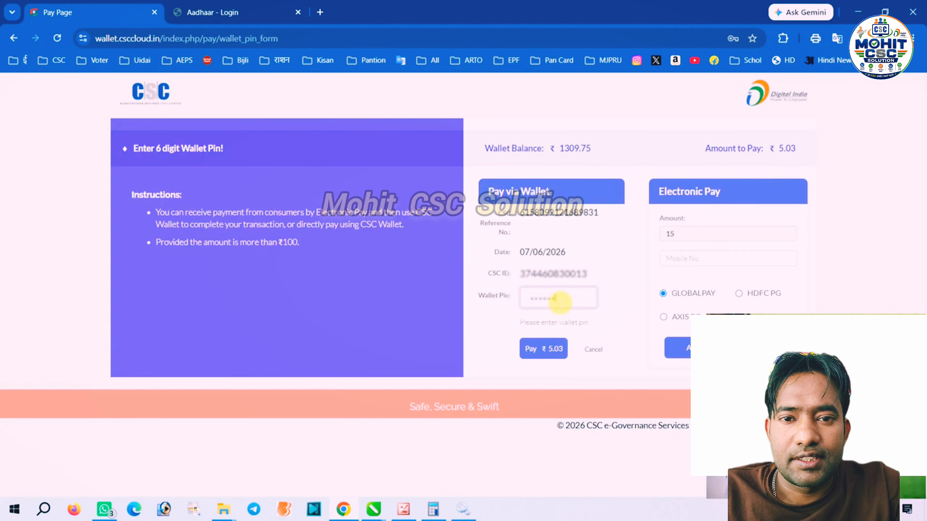
key("Return")
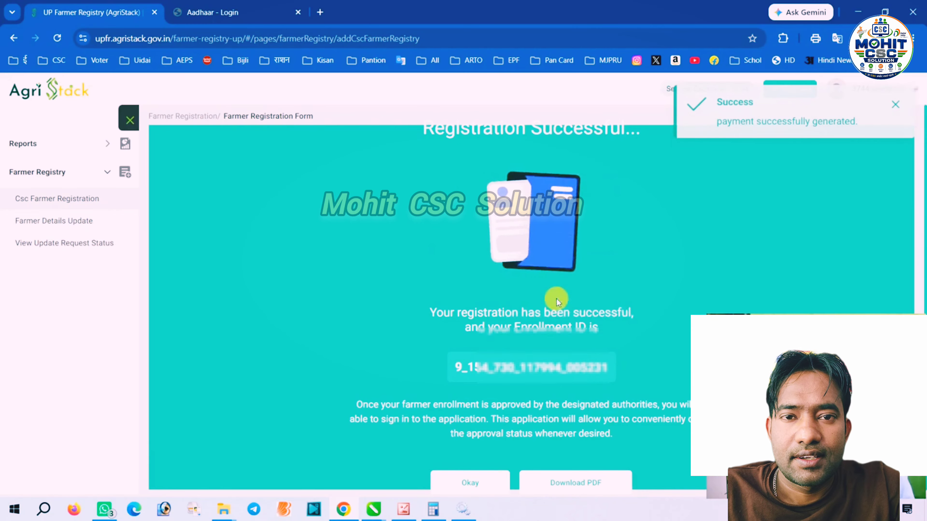
left_click(570, 484)
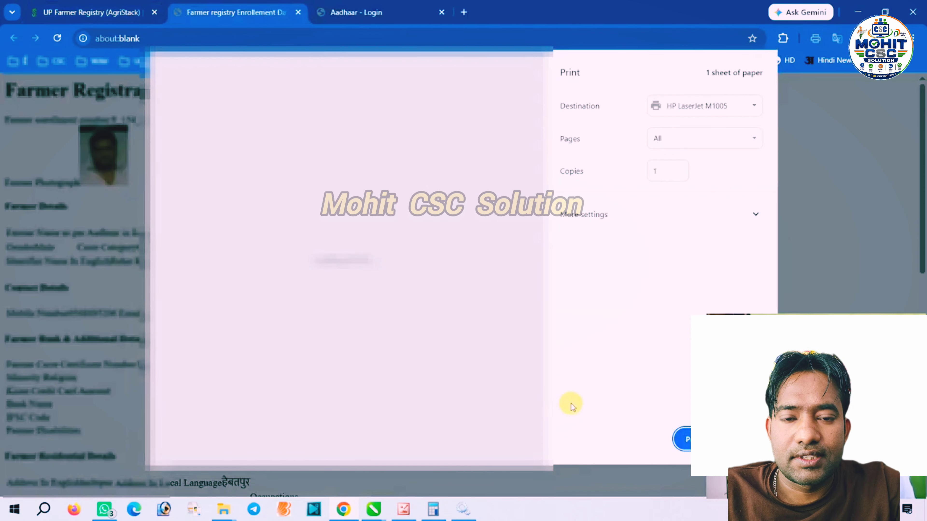
Print only page 1 of the enrollment form at 50% custom scale.
left_click(613, 217)
scroll(672, 321, "down", 2)
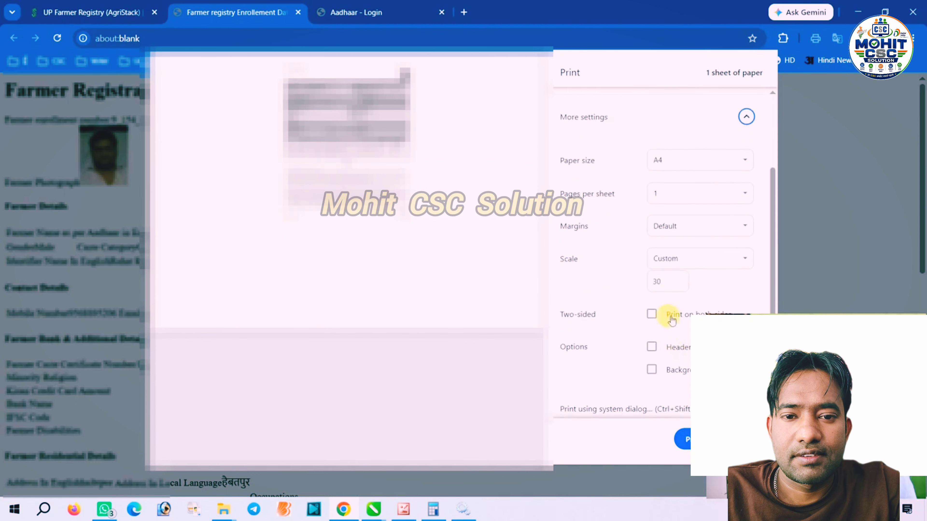
double_click(660, 283)
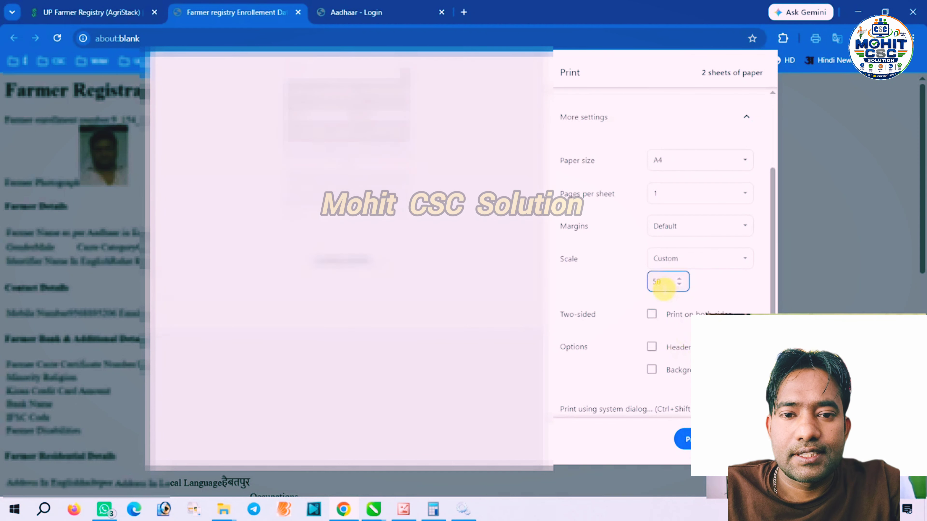
scroll(699, 191, "up", 3)
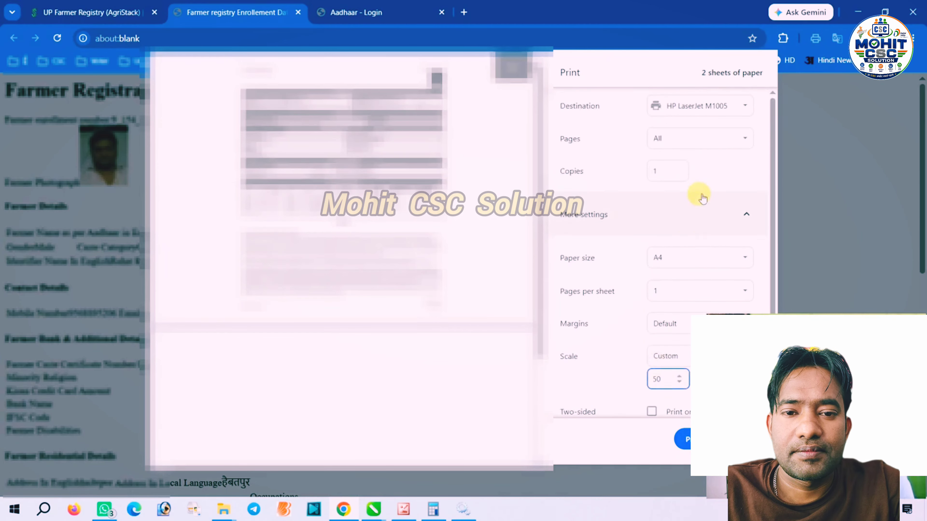
left_click(679, 139)
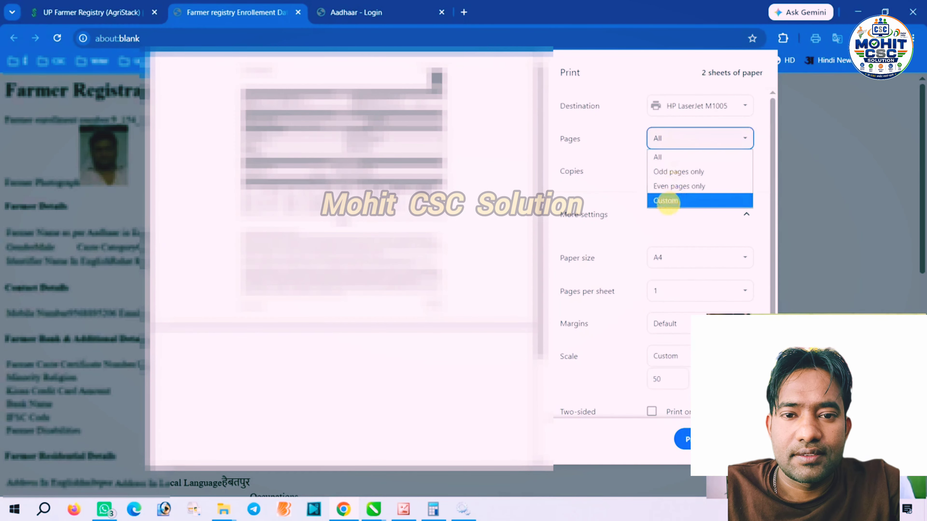
left_click(667, 200)
type("1")
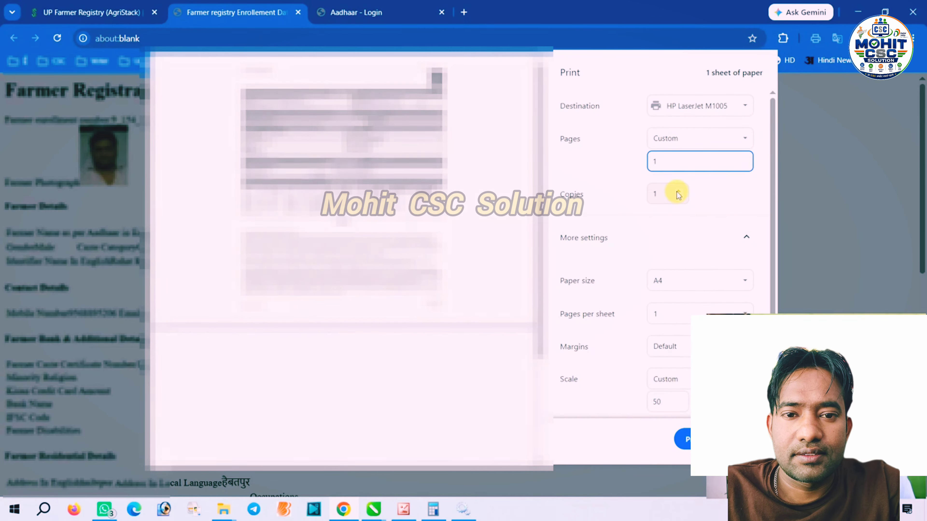
left_click(679, 191)
left_click(686, 436)
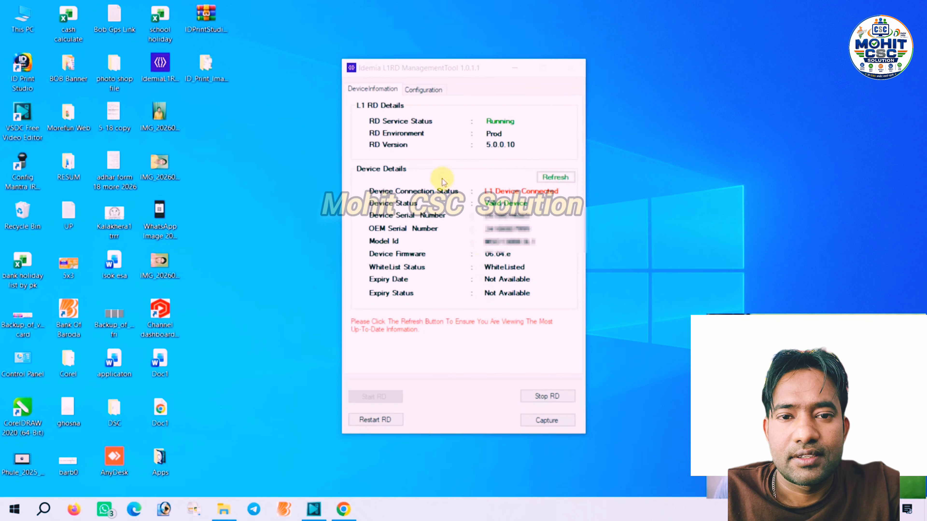
In the RD tool's Configuration tab, keep HTTPS 127.0.0.0 communication mode and logs disabled.
left_click(420, 91)
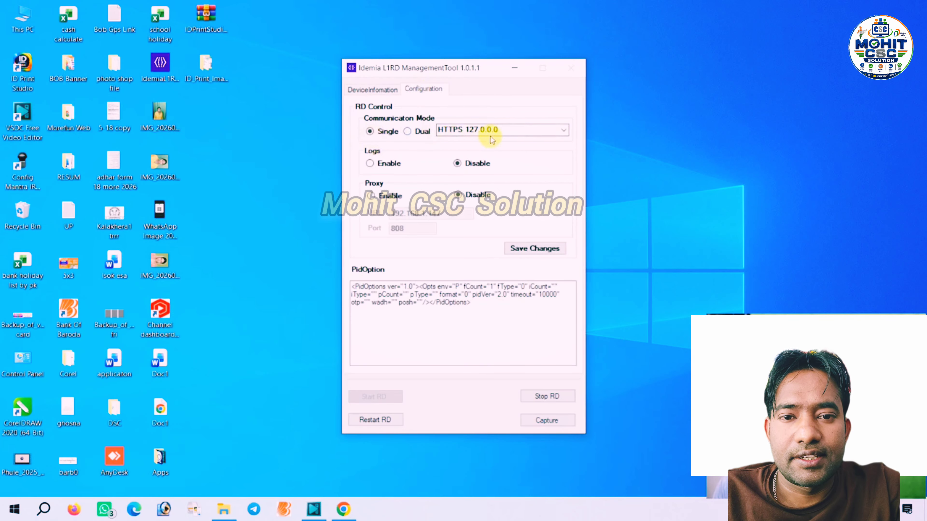
left_click(558, 131)
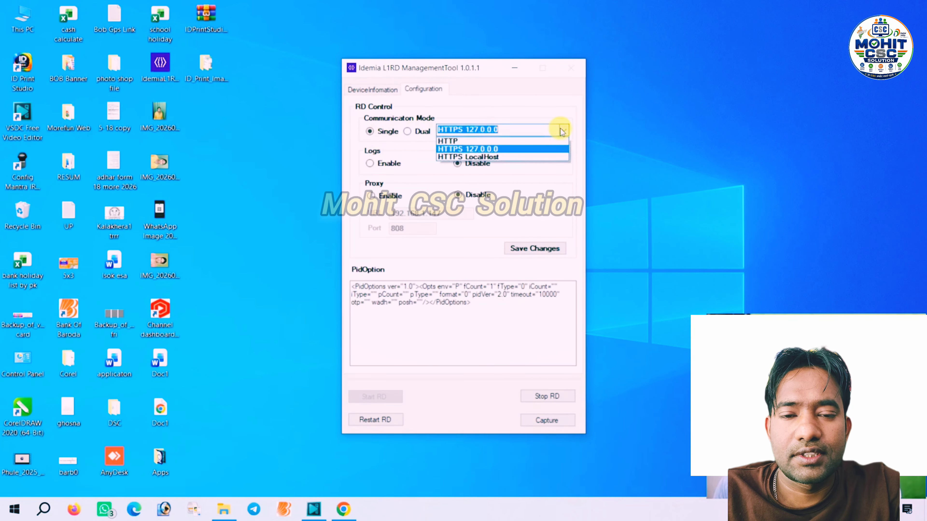
left_click(519, 188)
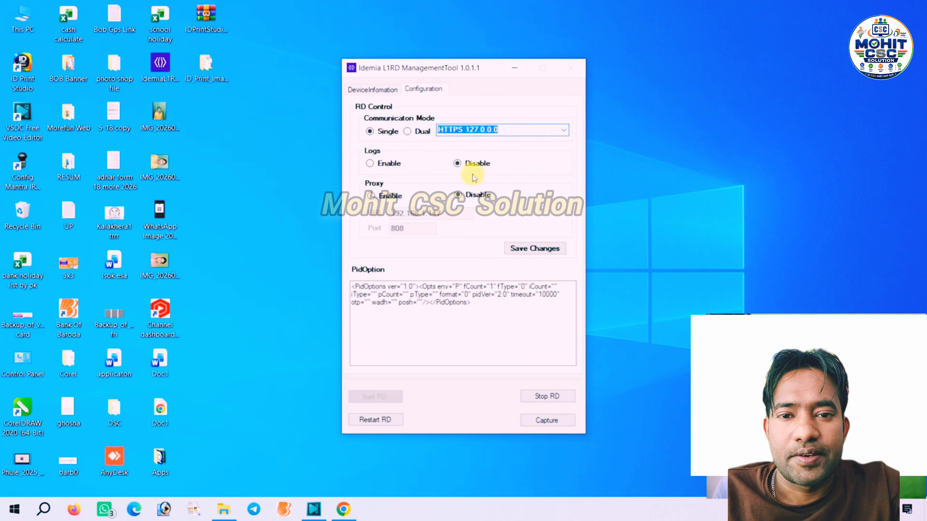
left_click(457, 164)
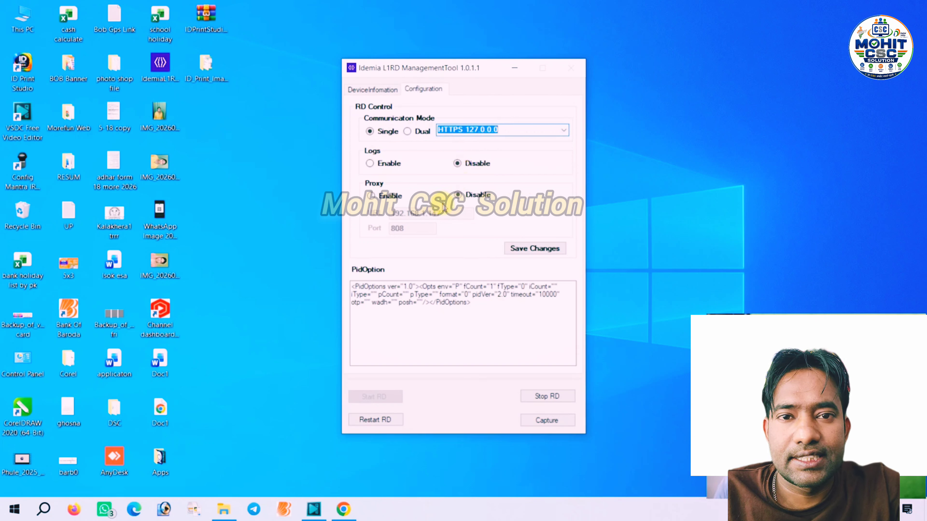